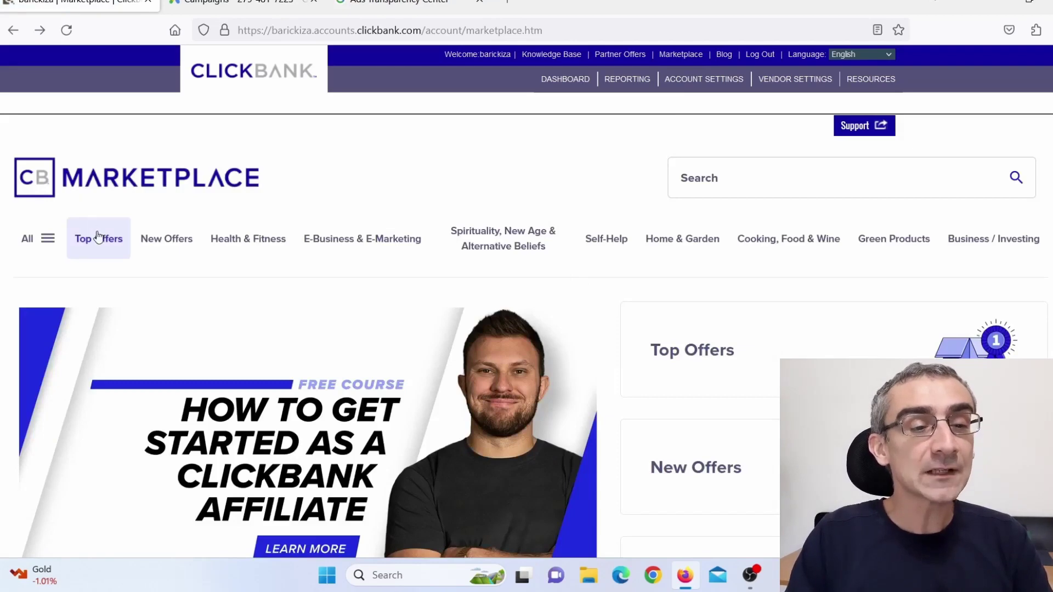
# - Open the Top Offers in the ClickBank marketplace and browse the listings down to Fast Lean Pro
pyautogui.click(101, 242)
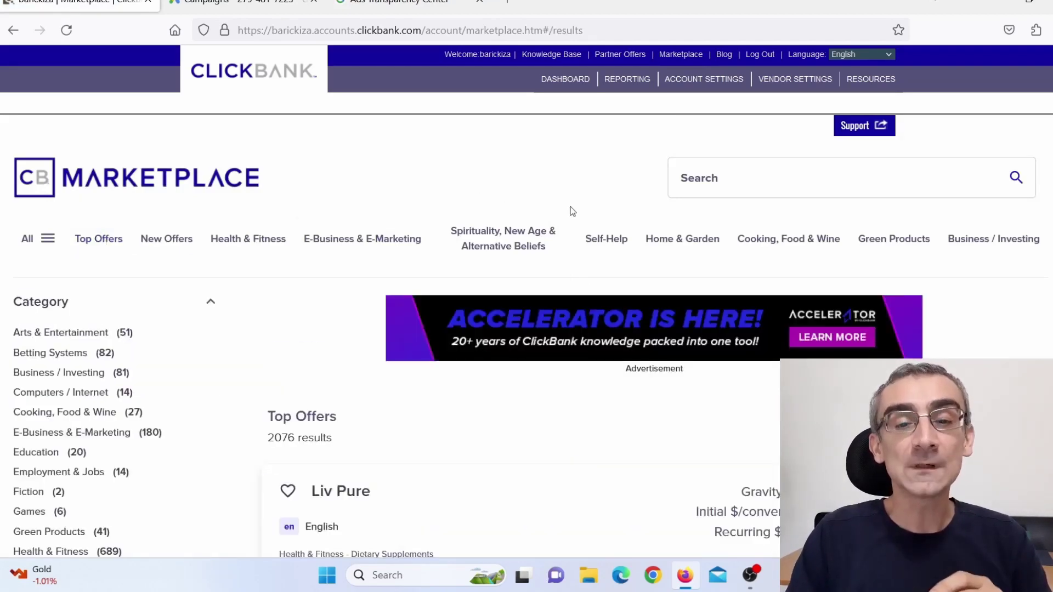
pyautogui.scroll(-4, 578, 402)
pyautogui.scroll(-3, 575, 396)
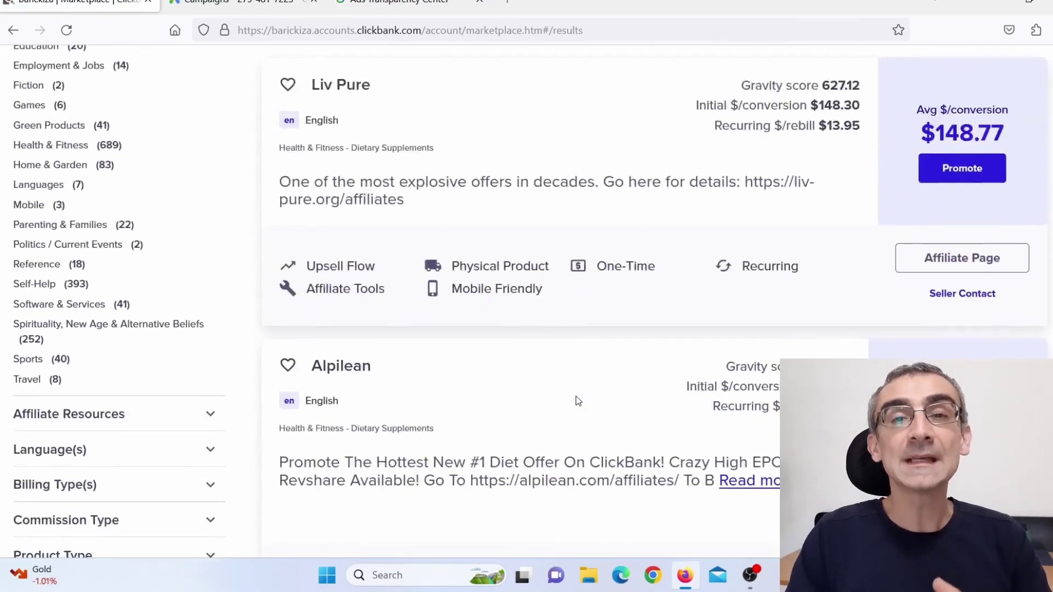
pyautogui.scroll(-7, 576, 396)
pyautogui.scroll(-8, 576, 395)
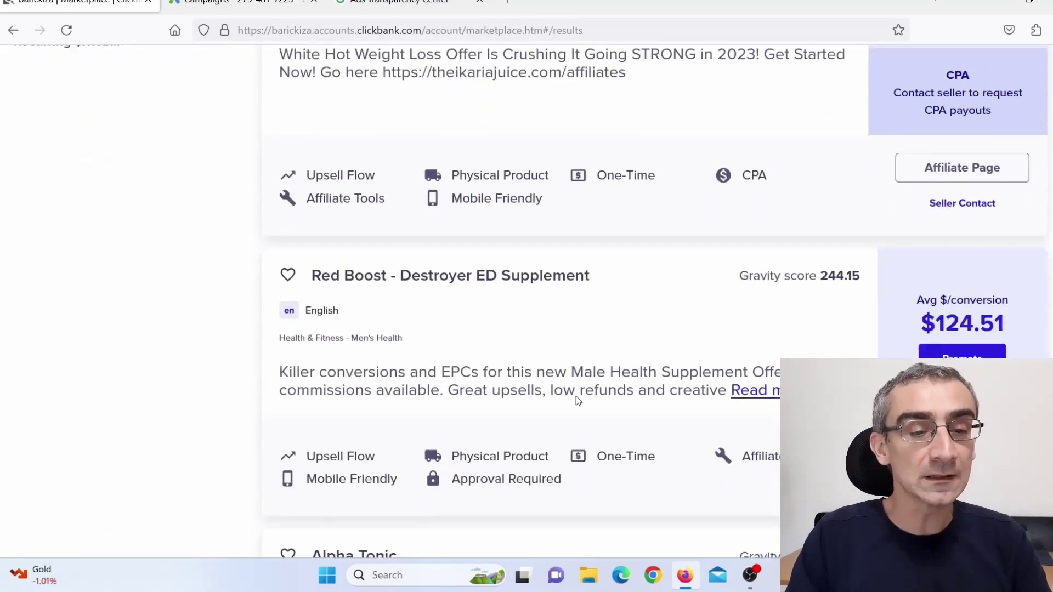
pyautogui.scroll(-8, 575, 395)
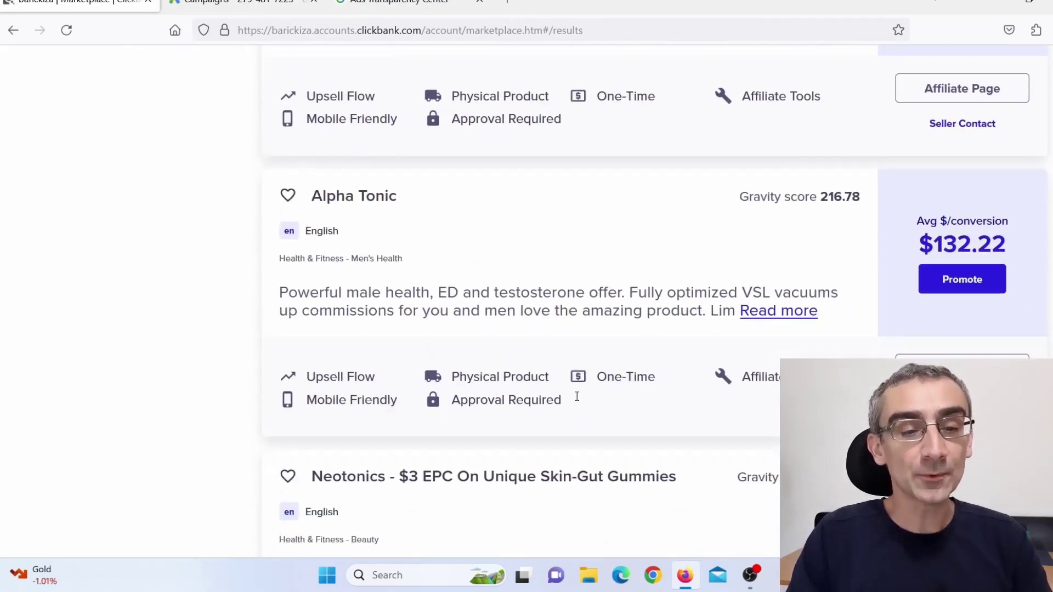
pyautogui.scroll(-7, 576, 396)
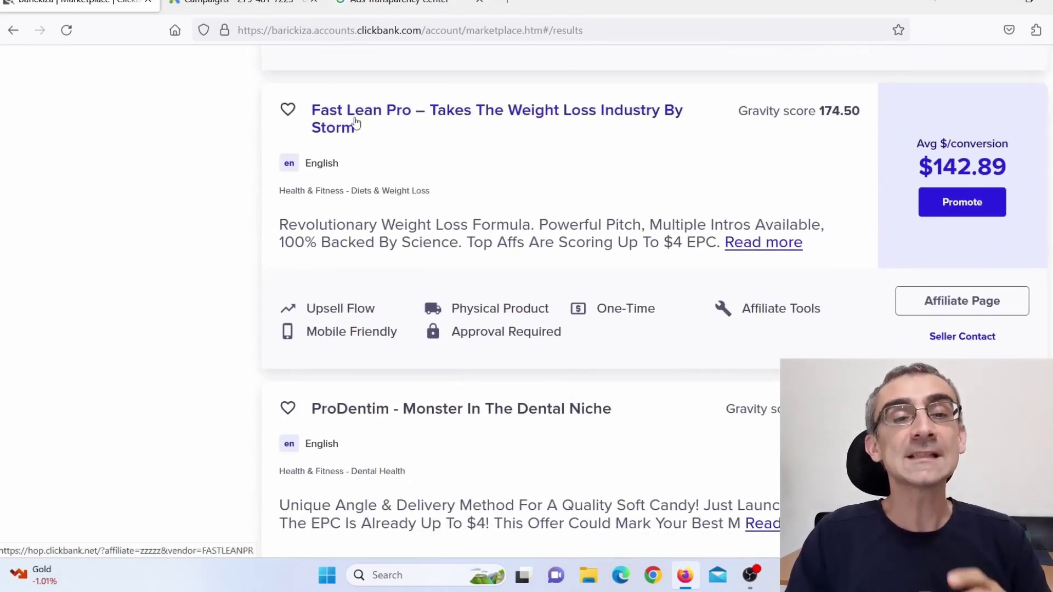
# - Open the Fast Lean Pro offer's sales page in a new browser tab and switch to it
pyautogui.rightClick(504, 118)
pyautogui.click(543, 132)
pyautogui.click(263, 6)
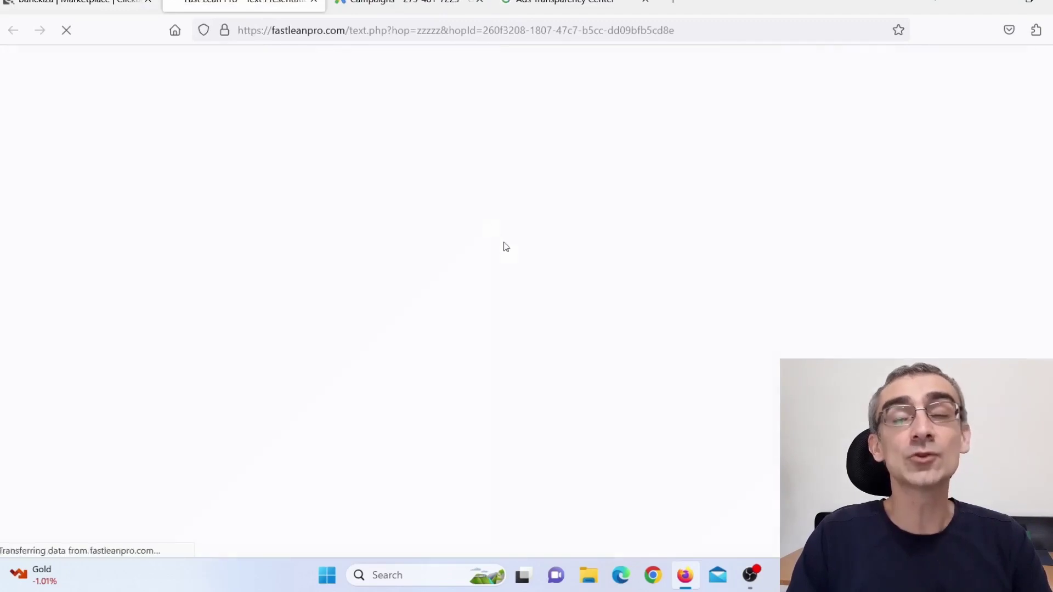
# - Examine the Fast Lean Pro sales page, including its benefits, bonuses, customer reviews, jar packages and money-back guarantee
pyautogui.scroll(-15, 557, 416)
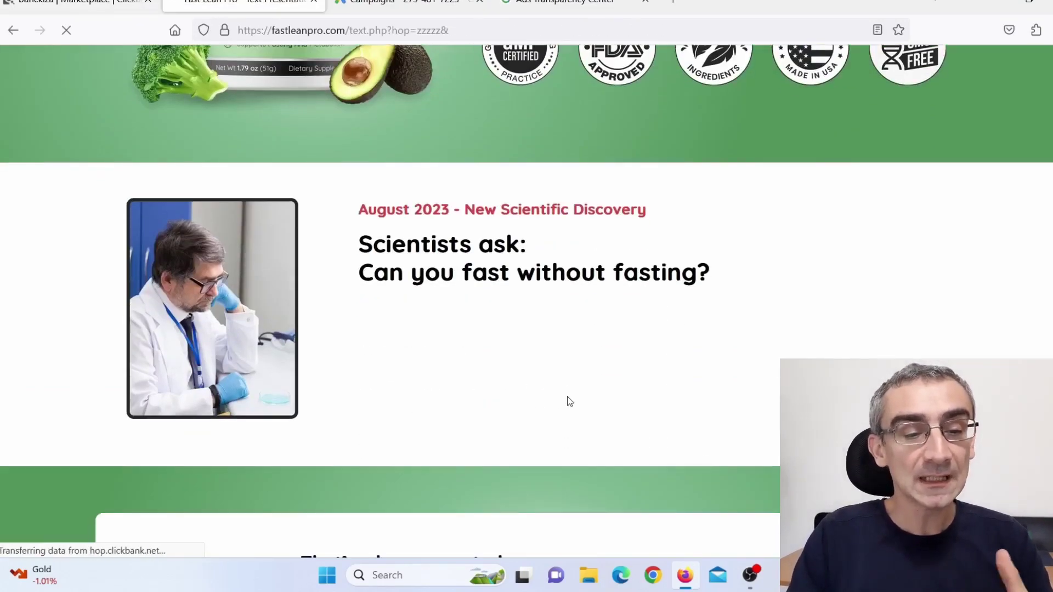
pyautogui.scroll(-20, 568, 394)
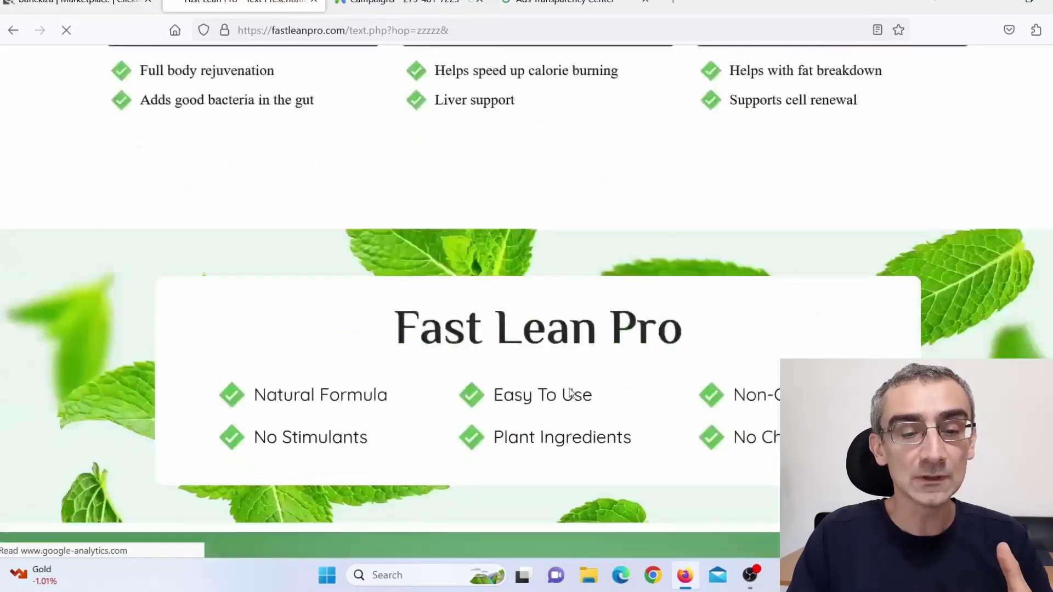
pyautogui.scroll(-9, 570, 392)
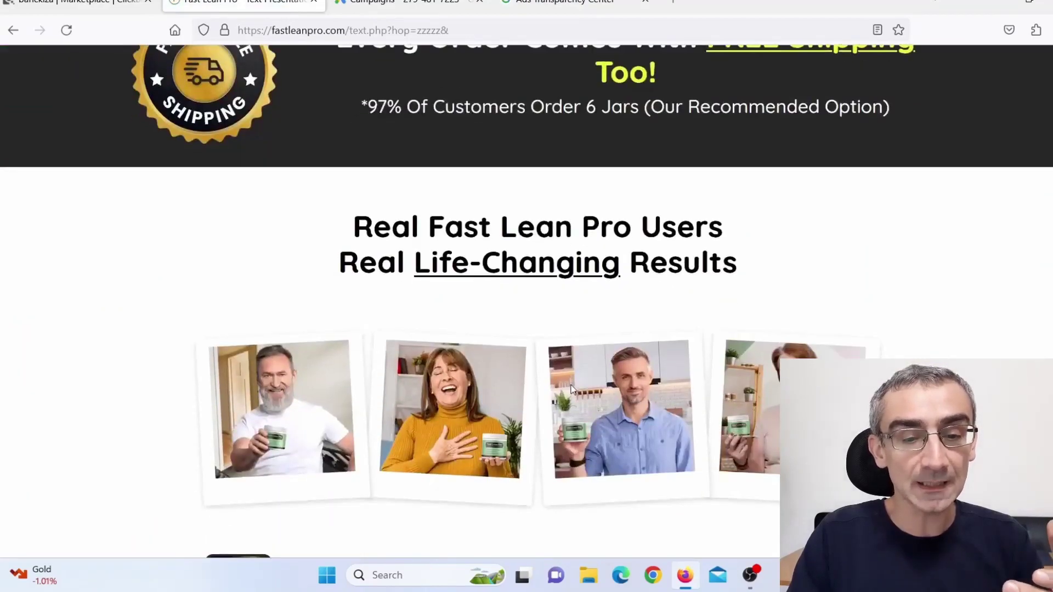
pyautogui.scroll(-10, 570, 388)
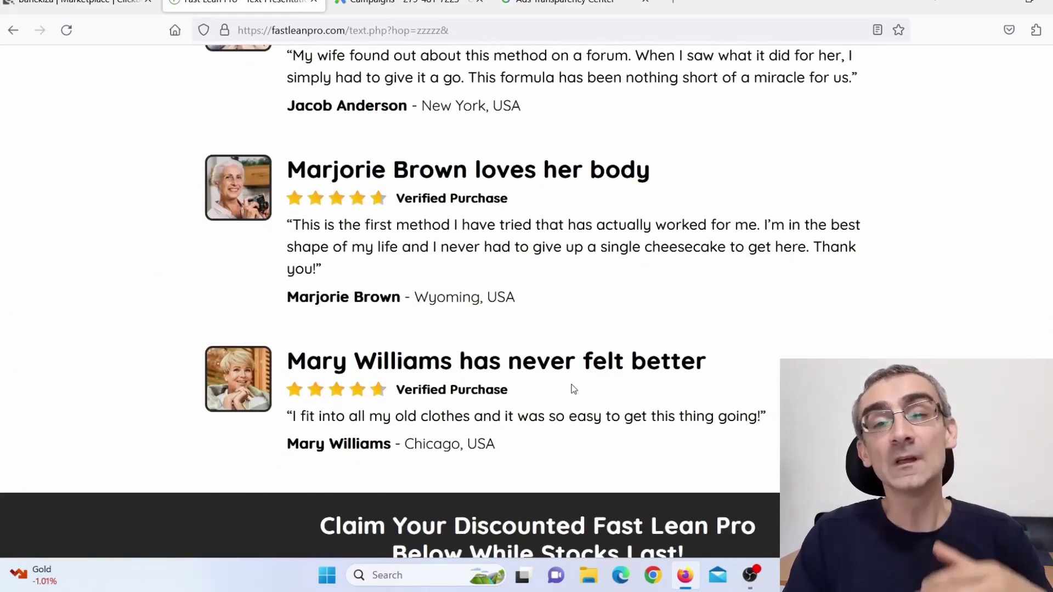
pyautogui.scroll(-12, 573, 388)
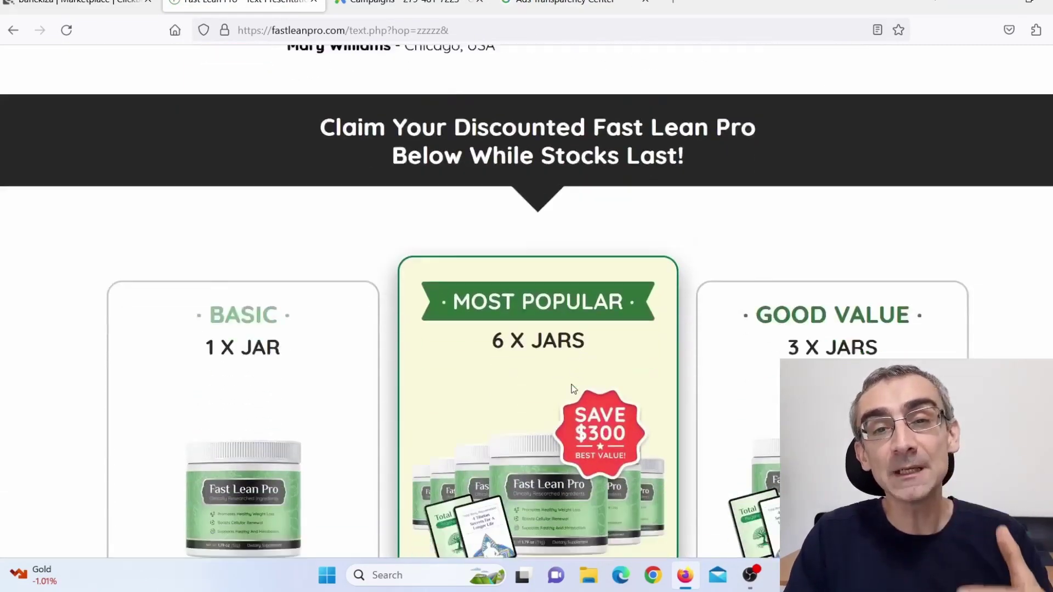
pyautogui.scroll(-10, 571, 384)
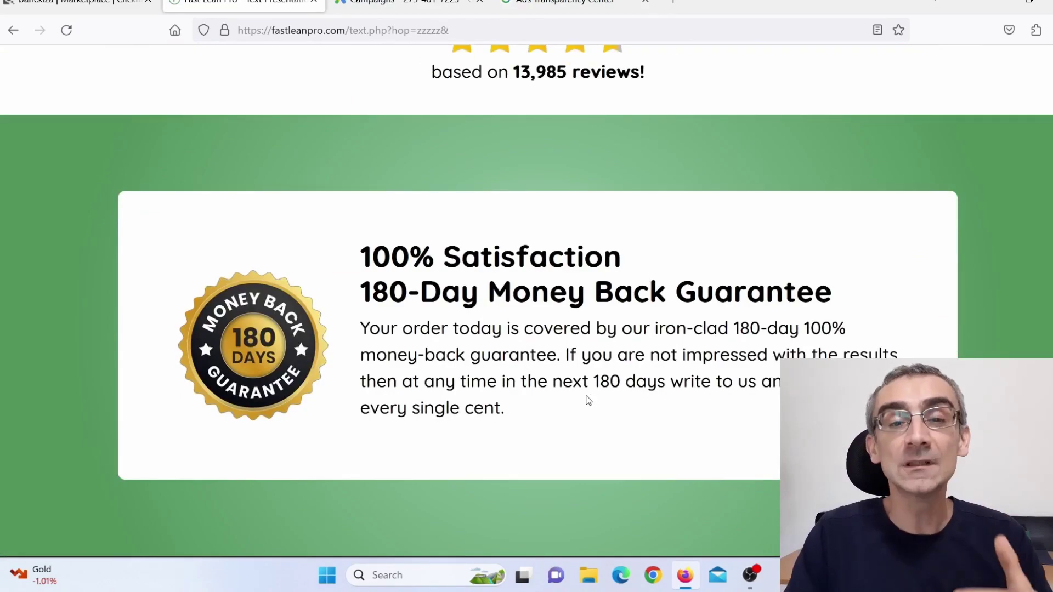
pyautogui.scroll(20, 587, 399)
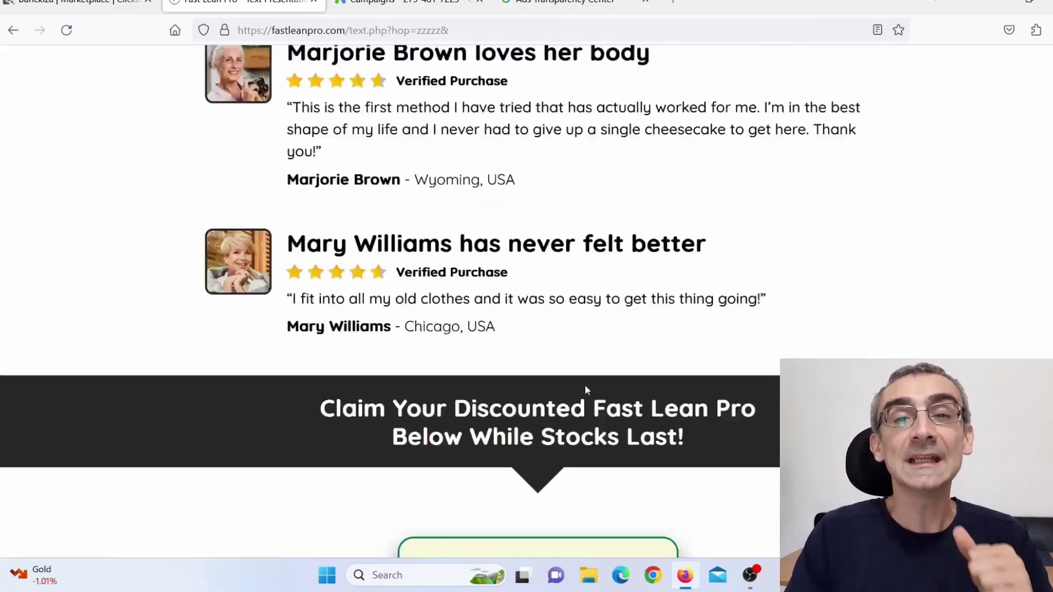
pyautogui.scroll(15, 584, 389)
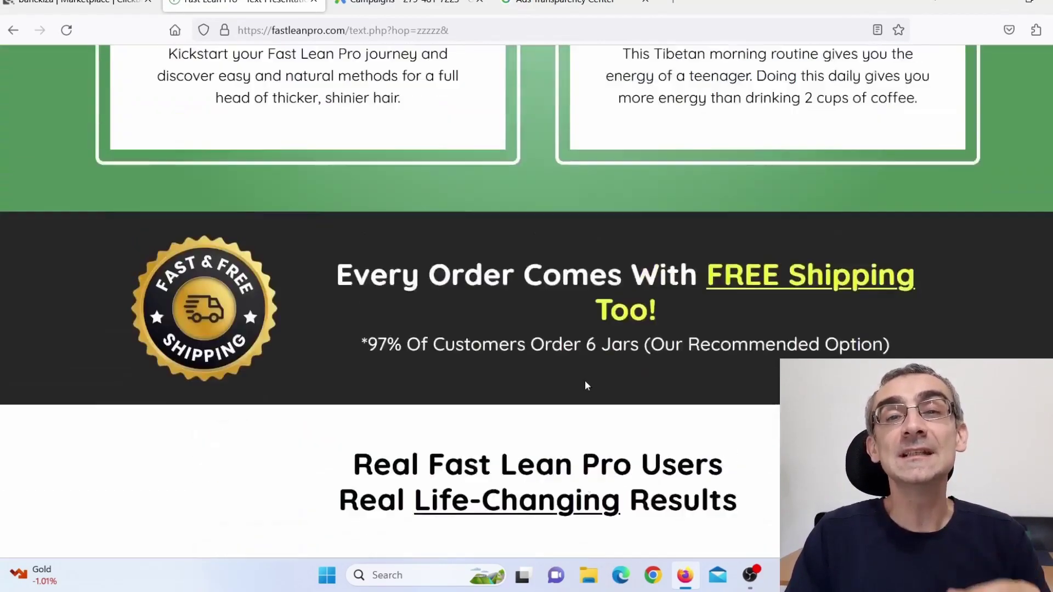
pyautogui.scroll(6, 585, 382)
pyautogui.scroll(5, 586, 384)
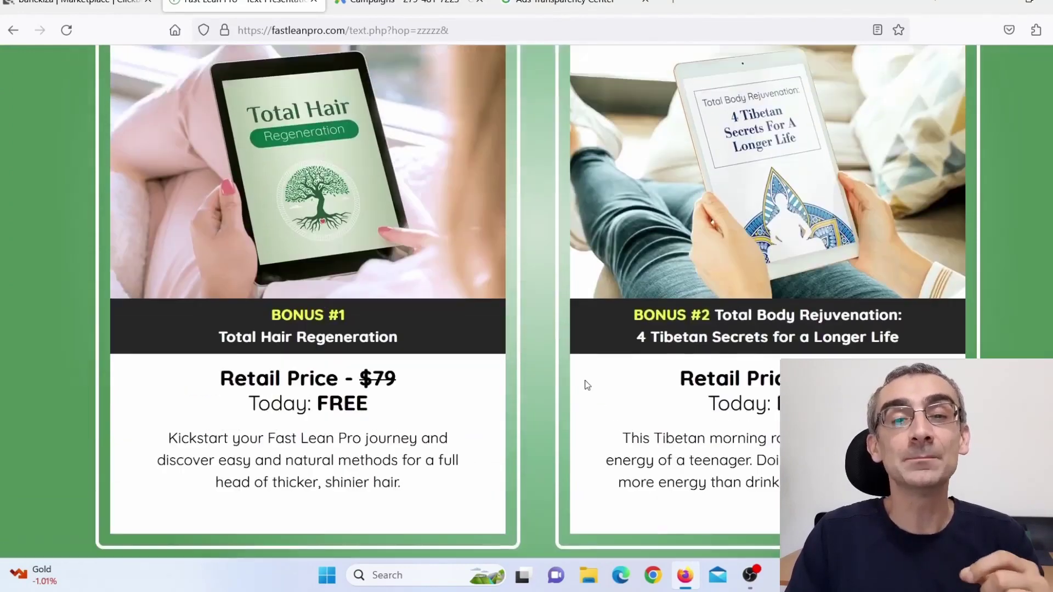
# - Switch to Google Ads and start a new campaign without a goal's guidance, using the Search campaign type
pyautogui.click(405, 4)
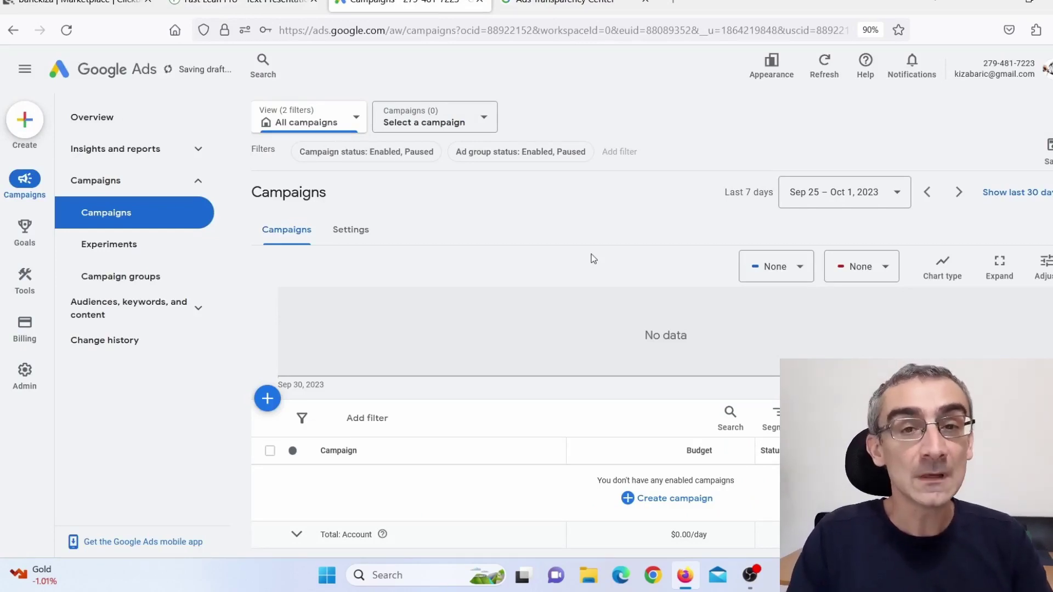
pyautogui.click(30, 123)
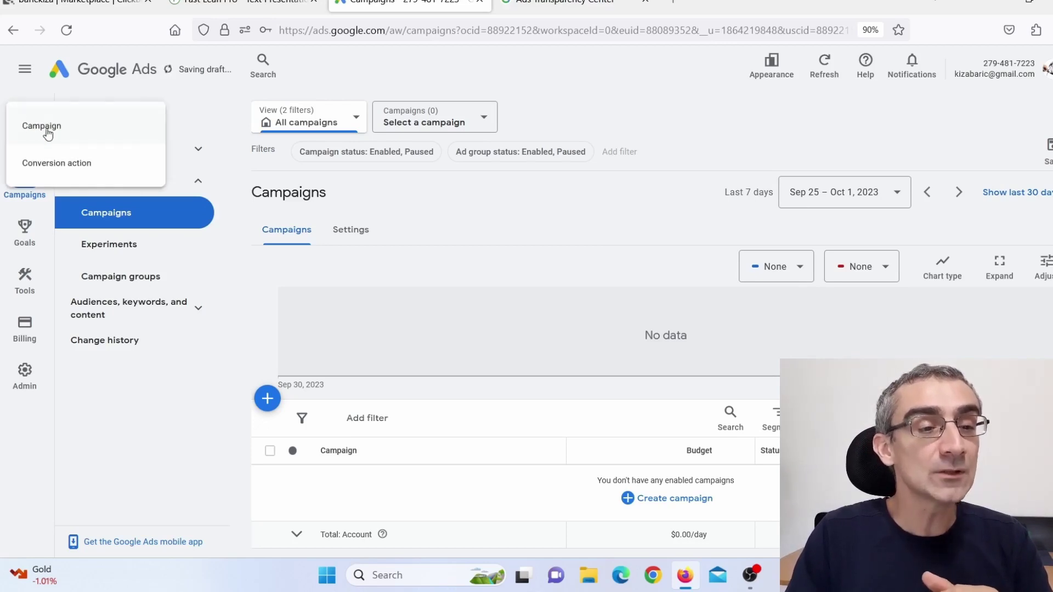
pyautogui.click(41, 127)
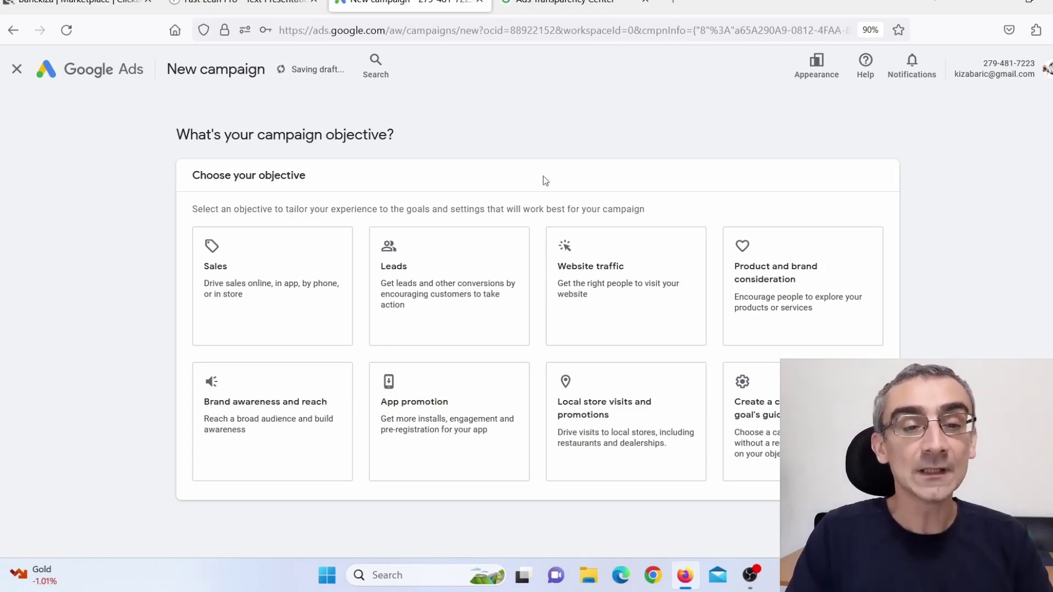
pyautogui.moveTo(191, 175); pyautogui.dragTo(327, 175)
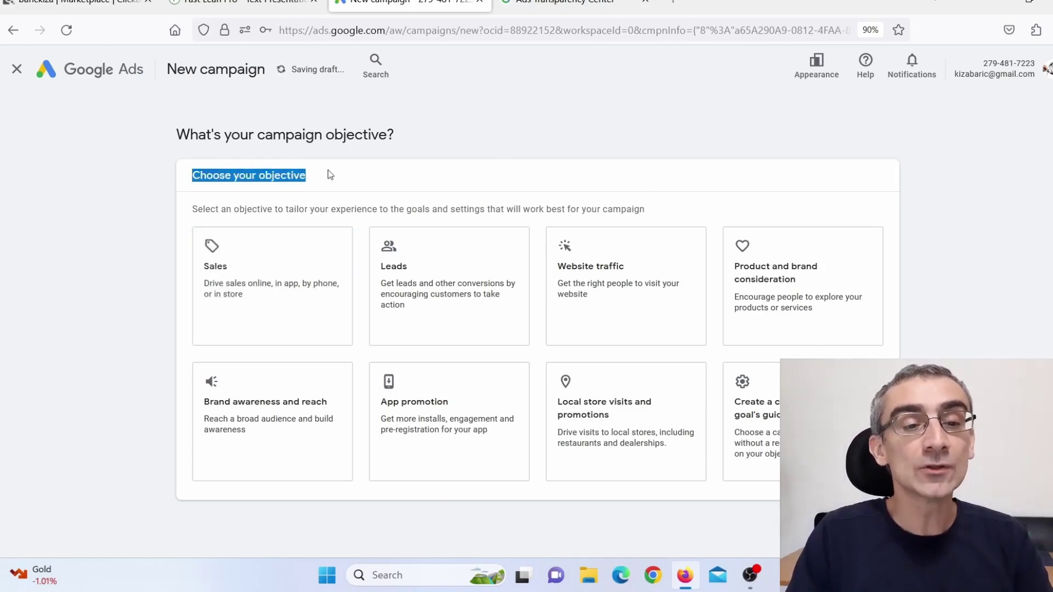
pyautogui.click(467, 158)
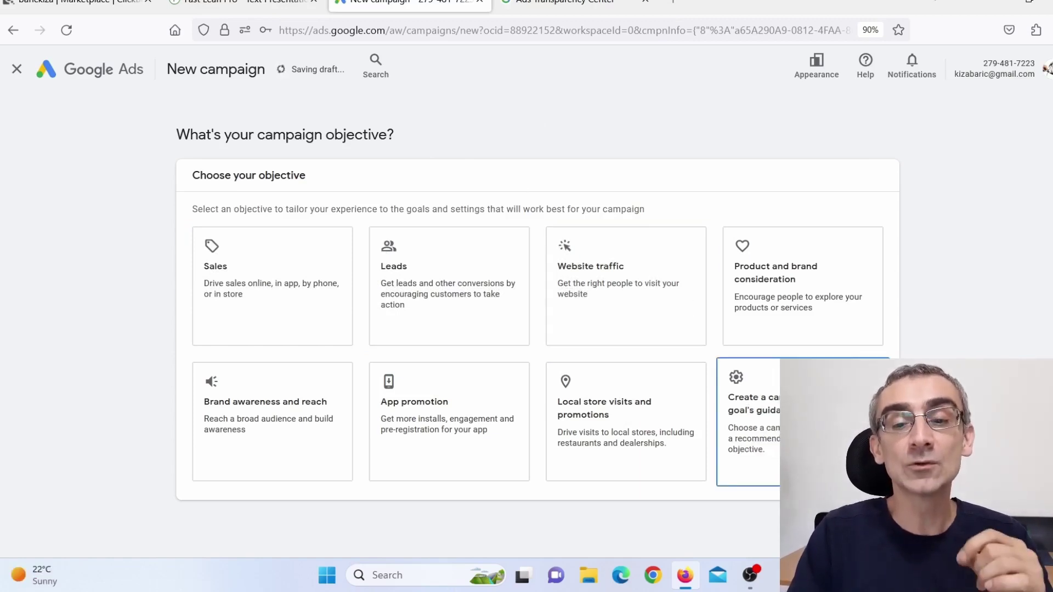
pyautogui.click(804, 422)
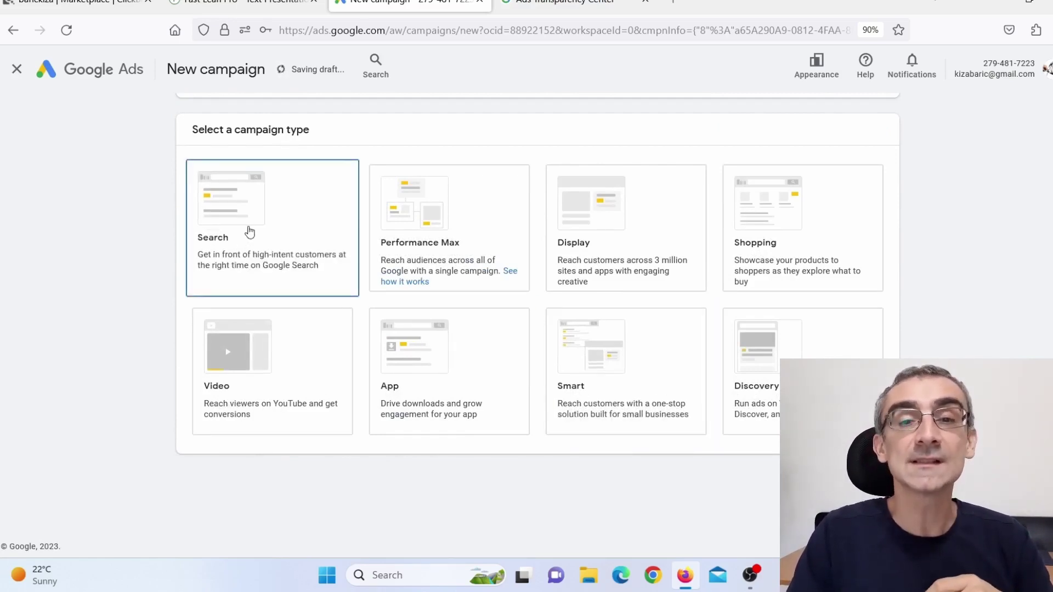
pyautogui.click(250, 232)
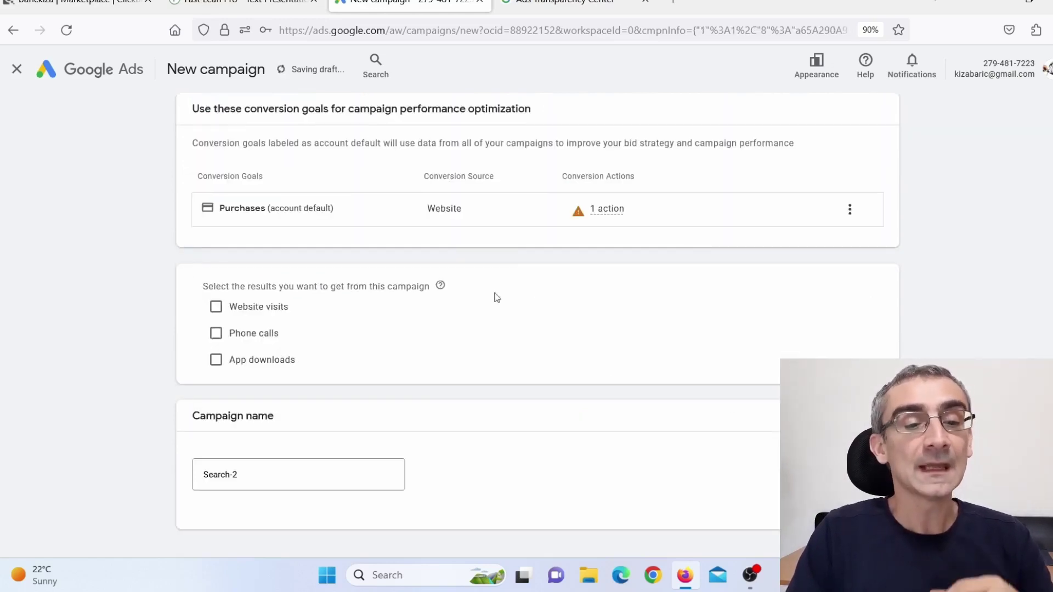
# - Choose website visits as the desired result and name the new campaign Fast Lean Pro, copying the name from the ClickBank listing
pyautogui.click(217, 308)
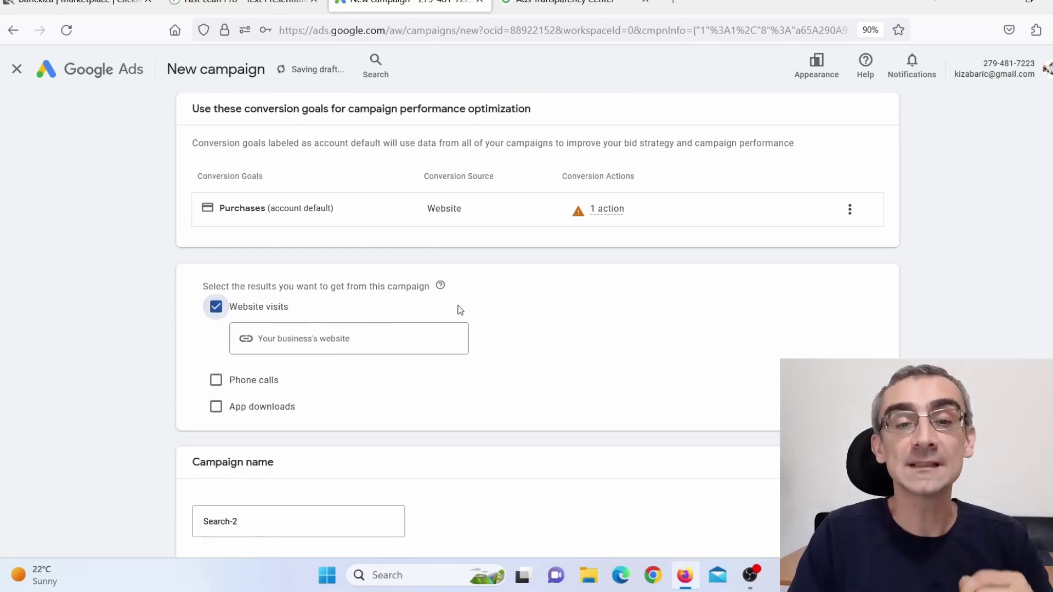
pyautogui.scroll(-2, 521, 338)
pyautogui.moveTo(281, 397); pyautogui.dragTo(131, 396)
pyautogui.press('BackSpace')
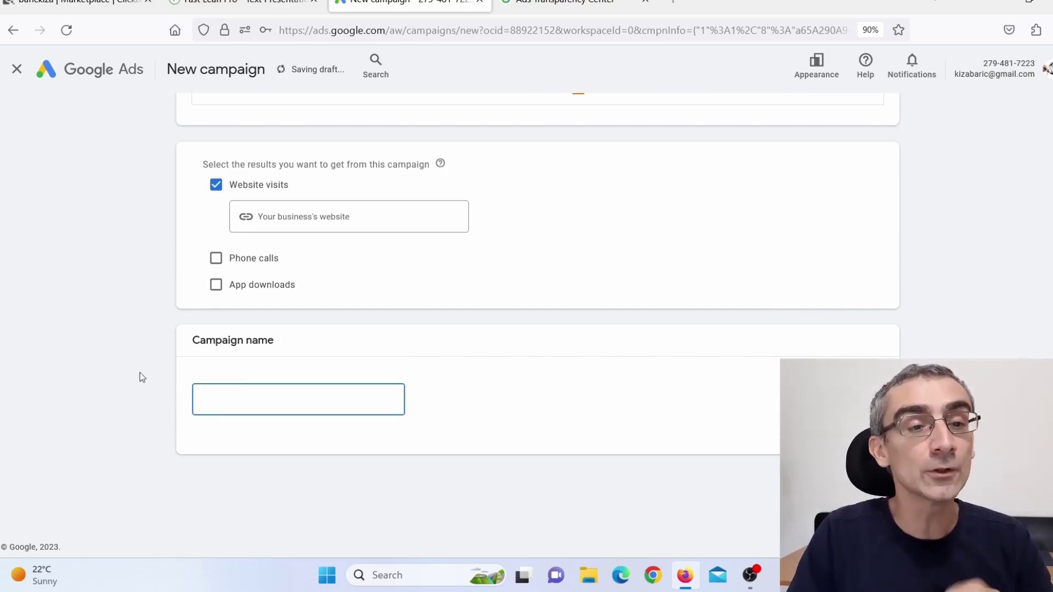
pyautogui.click(137, 5)
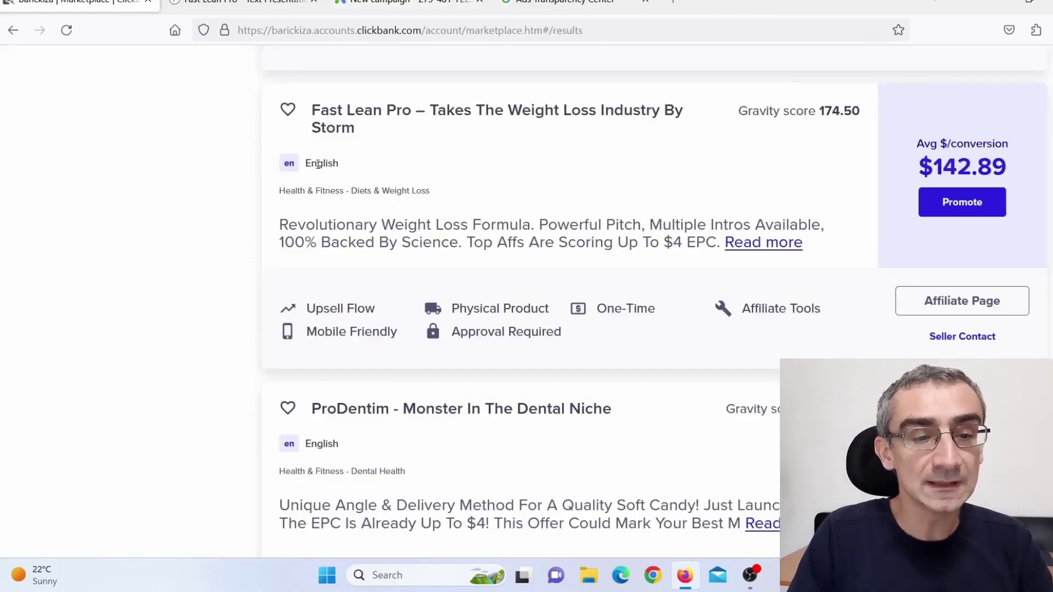
pyautogui.moveTo(311, 110); pyautogui.dragTo(411, 111)
pyautogui.hotkey('ctrl', 'c')
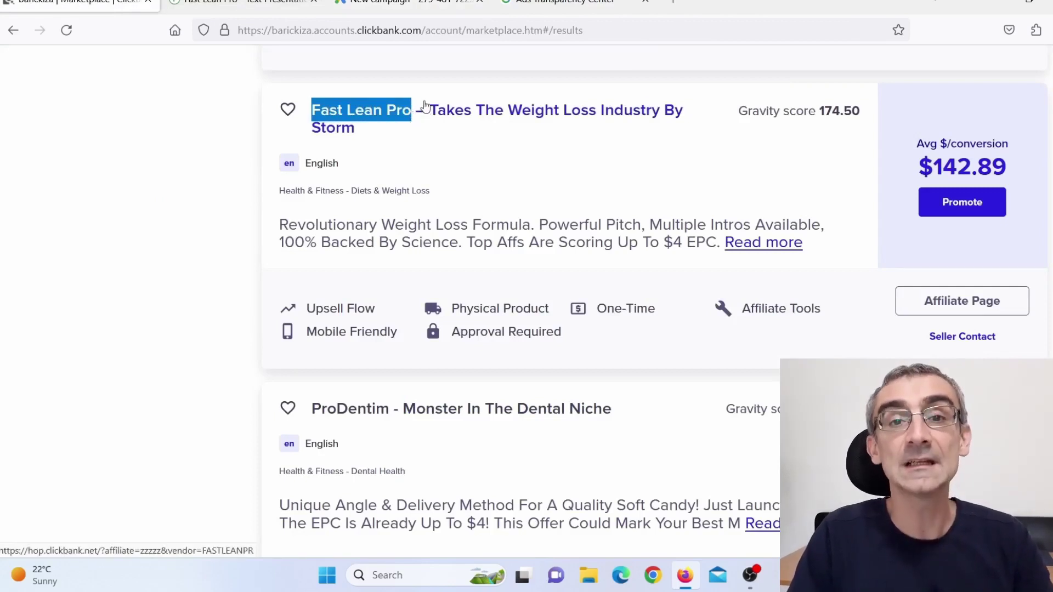
pyautogui.click(406, 3)
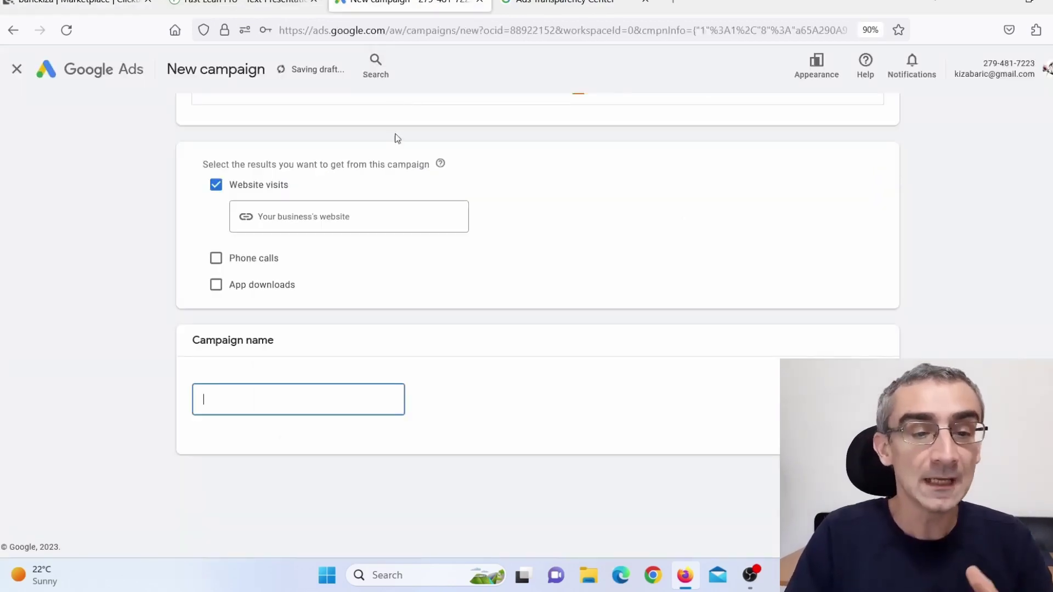
pyautogui.hotkey('ctrl', 'v')
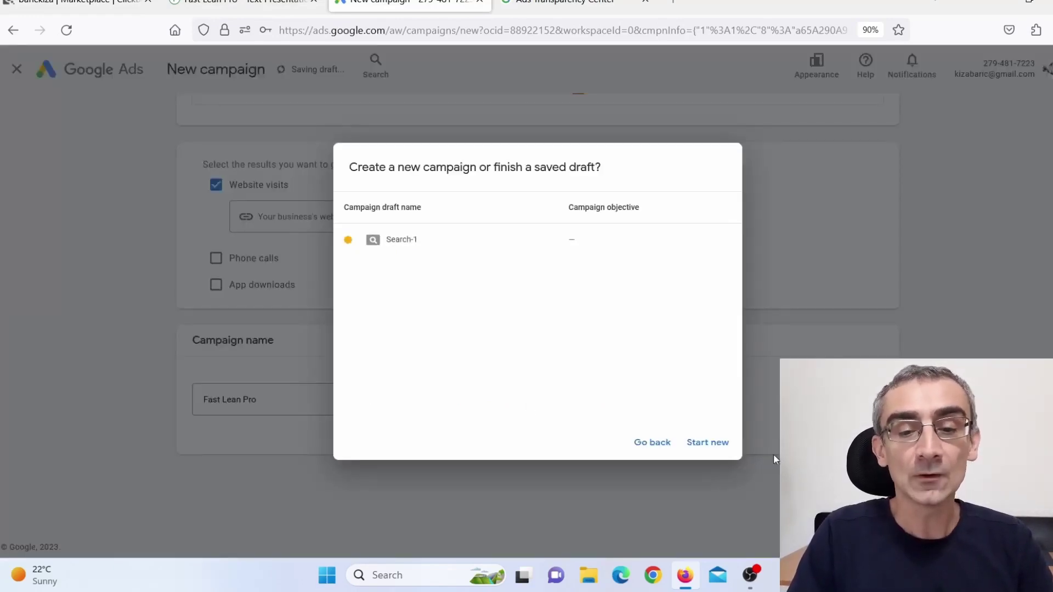
pyautogui.click(698, 444)
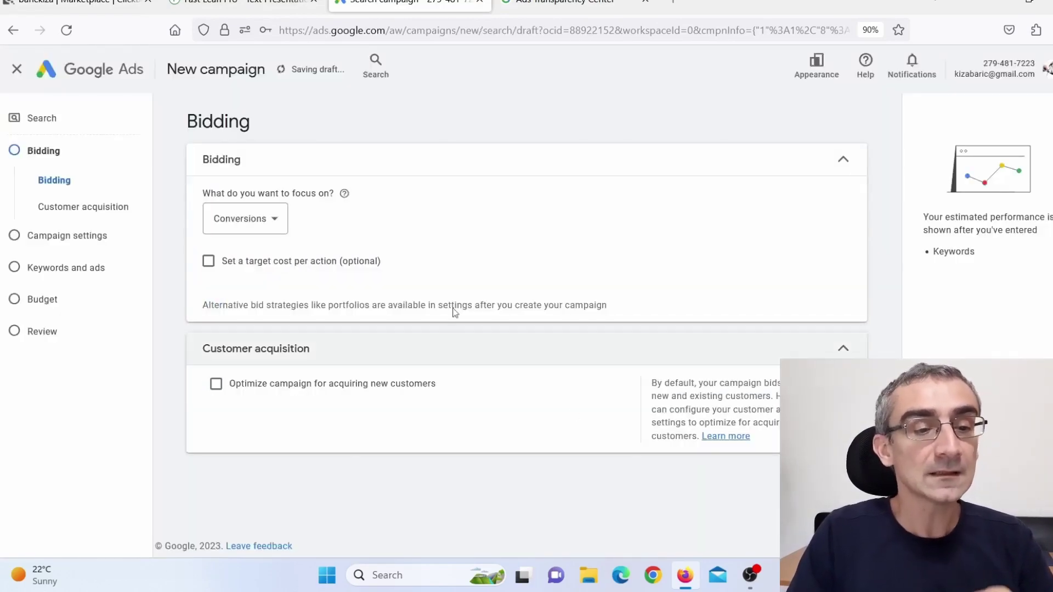
# - Focus the bidding on Clicks with a maximum CPC bid limit of $5 and continue to the campaign settings
pyautogui.click(264, 229)
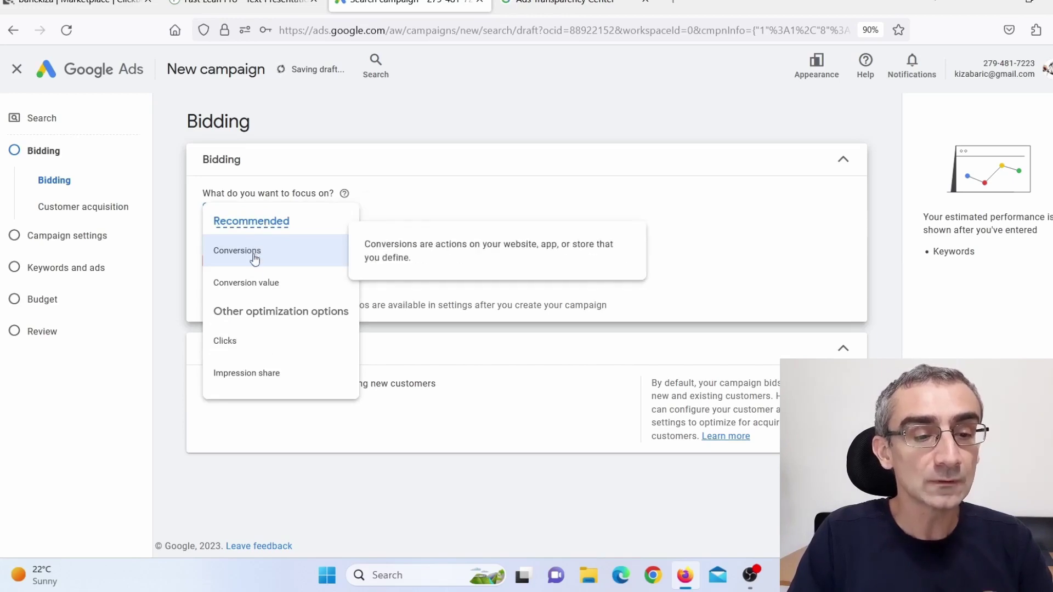
pyautogui.click(271, 345)
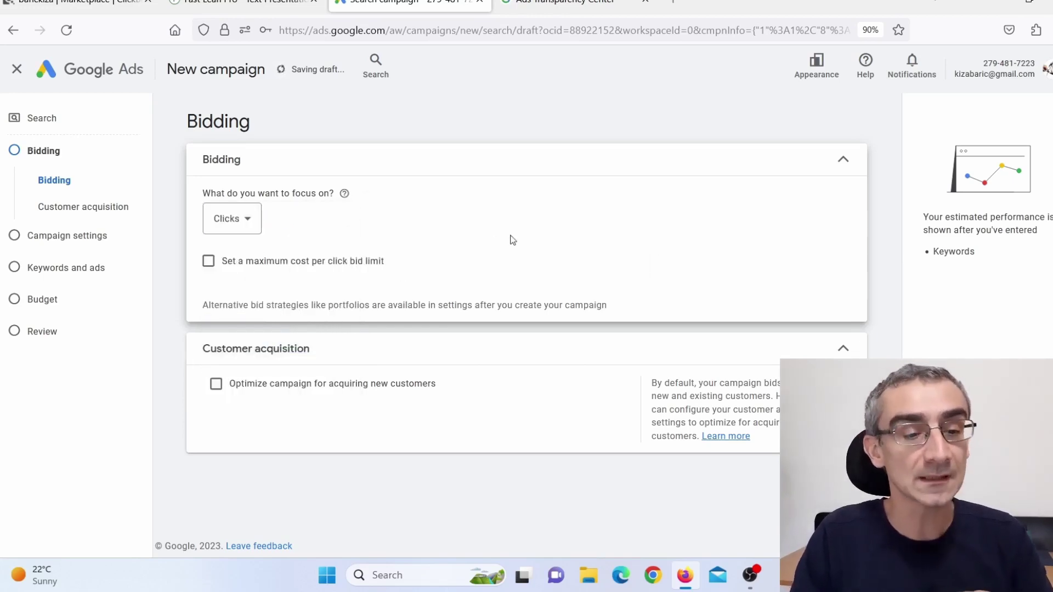
pyautogui.click(209, 262)
pyautogui.click(289, 313)
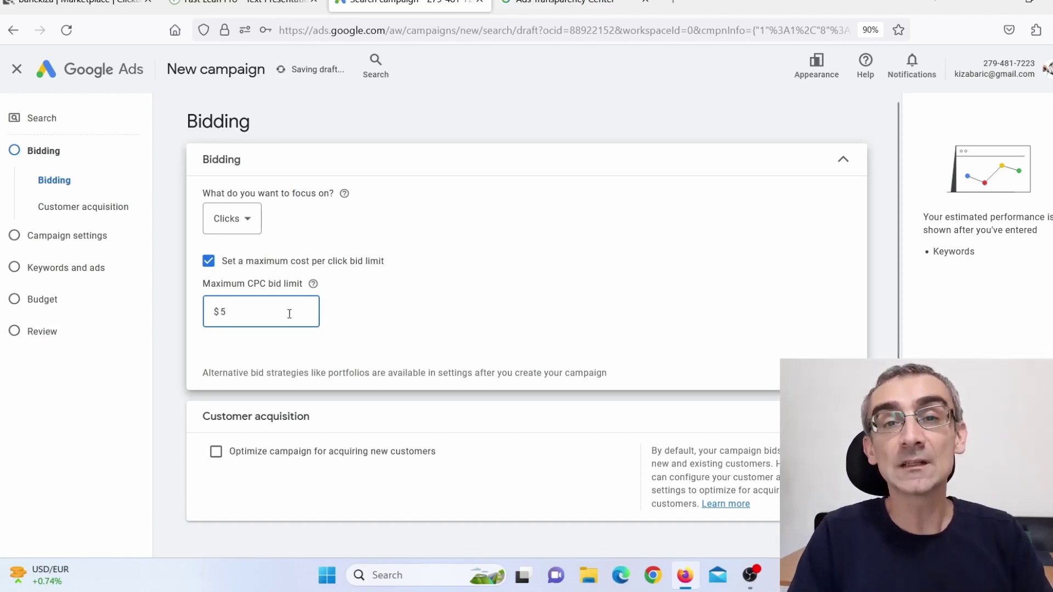
pyautogui.scroll(-1, 363, 351)
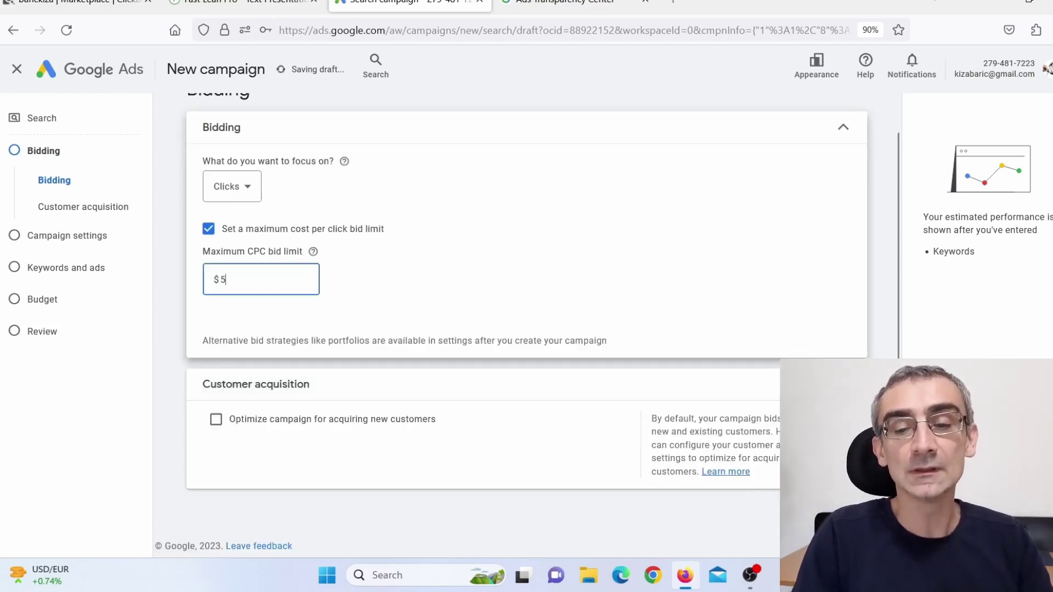
pyautogui.click(847, 514)
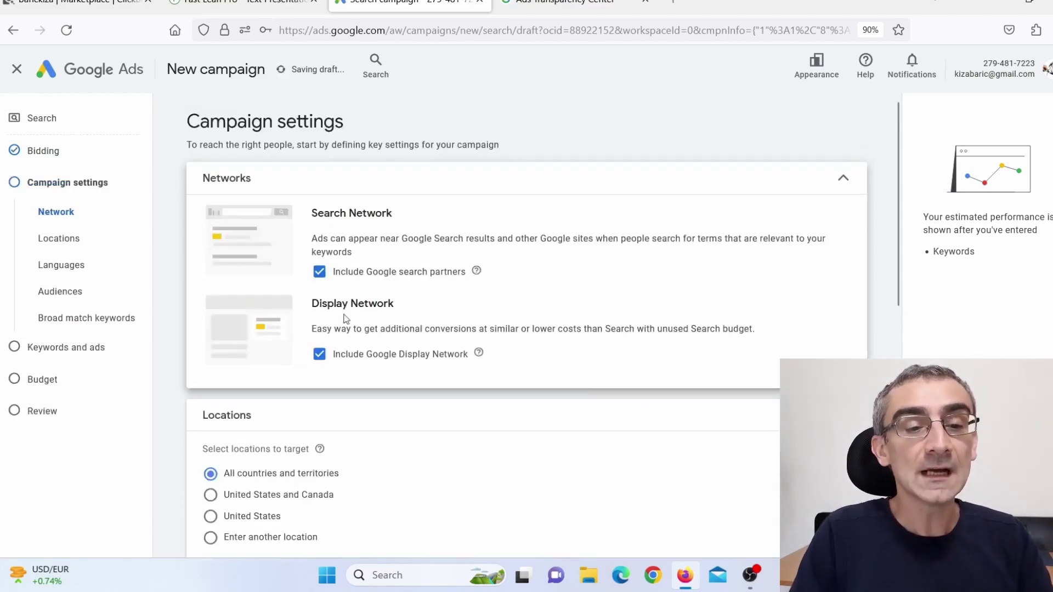
# - Exclude the Google Display Network from the campaign's networks
pyautogui.click(319, 355)
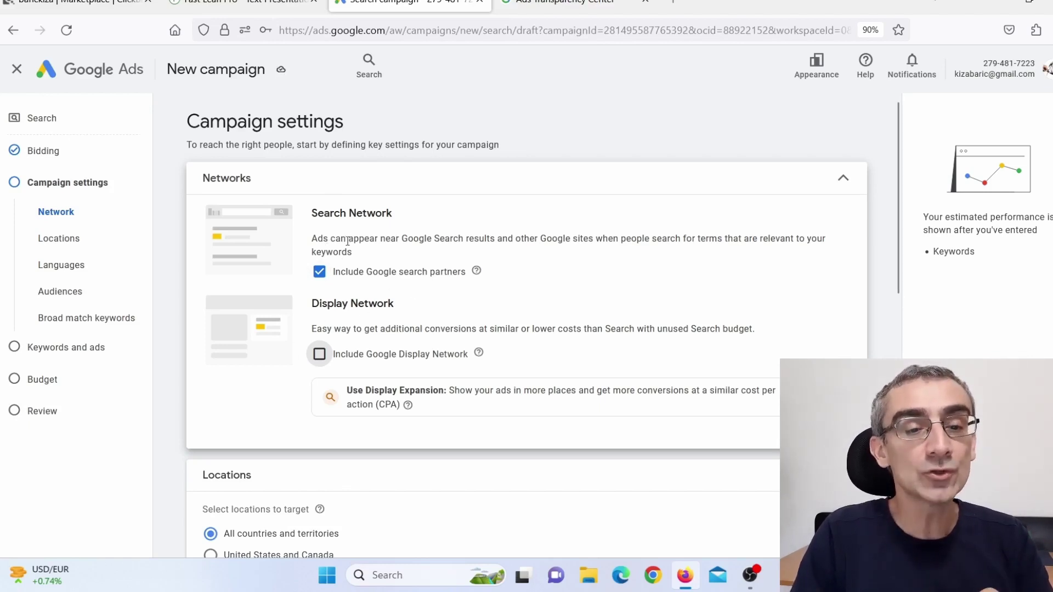
# - Set the campaign's target locations to United States and Canada
pyautogui.scroll(-5, 459, 368)
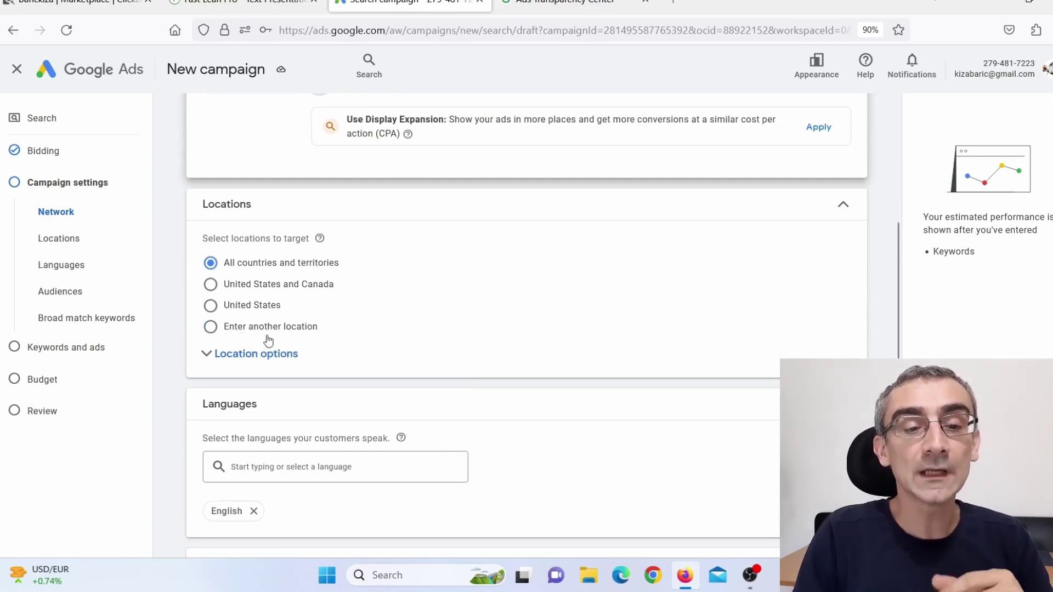
pyautogui.click(211, 285)
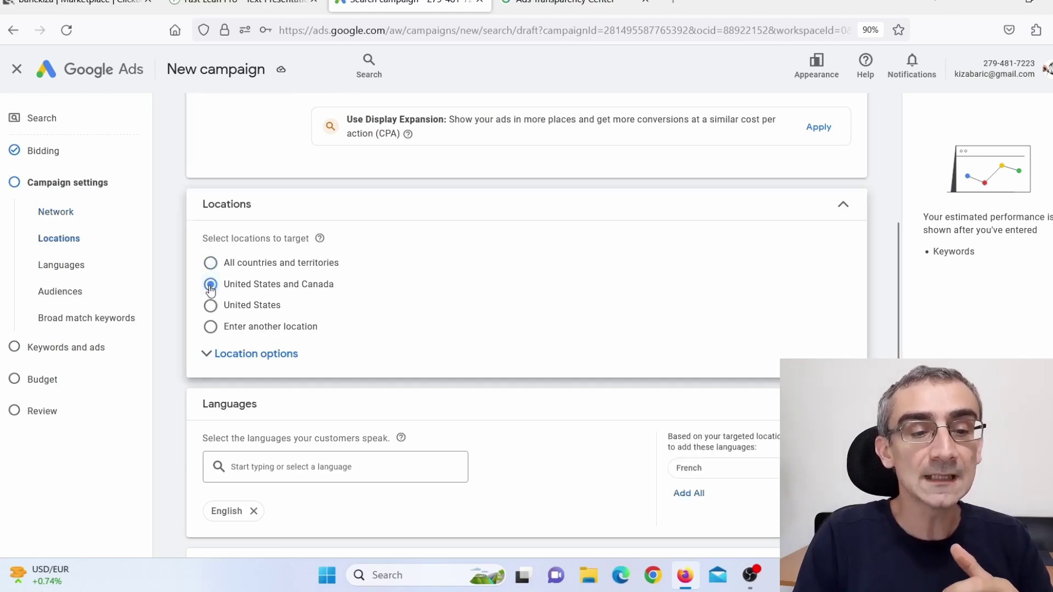
# - Try custom target location searches for "uni" and "aus", and restore the targeting to United States and Canada
pyautogui.click(256, 331)
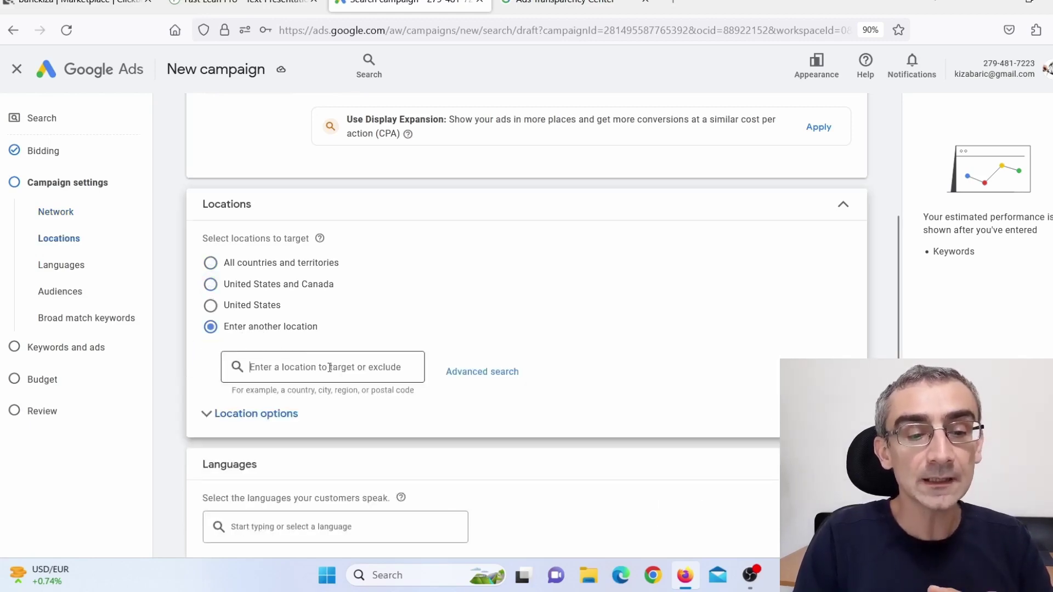
pyautogui.write('uni')
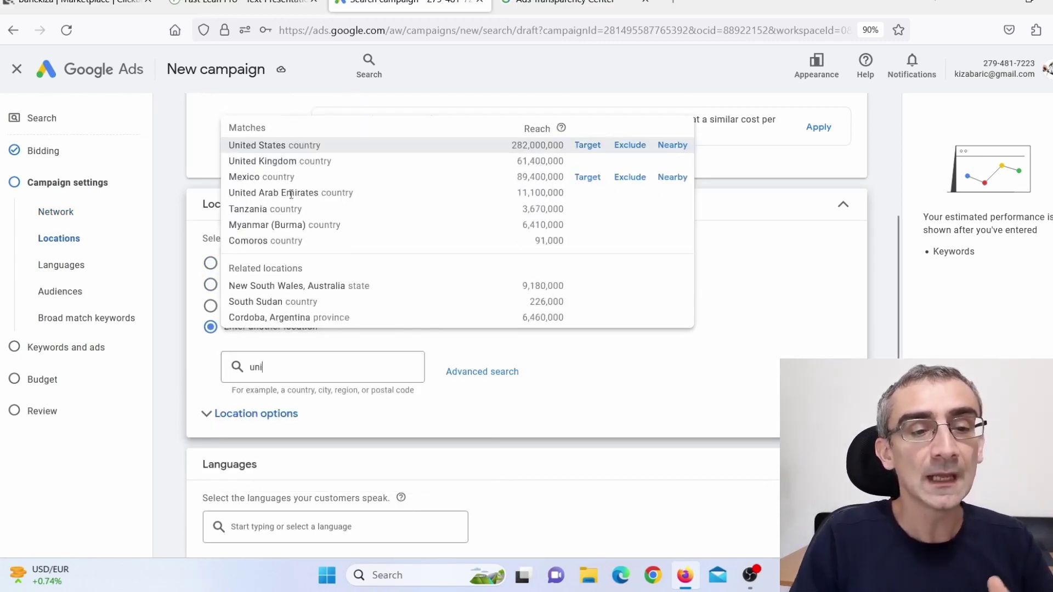
pyautogui.press('BackSpace')
pyautogui.press('BackSpace')
pyautogui.press('BackSpace')
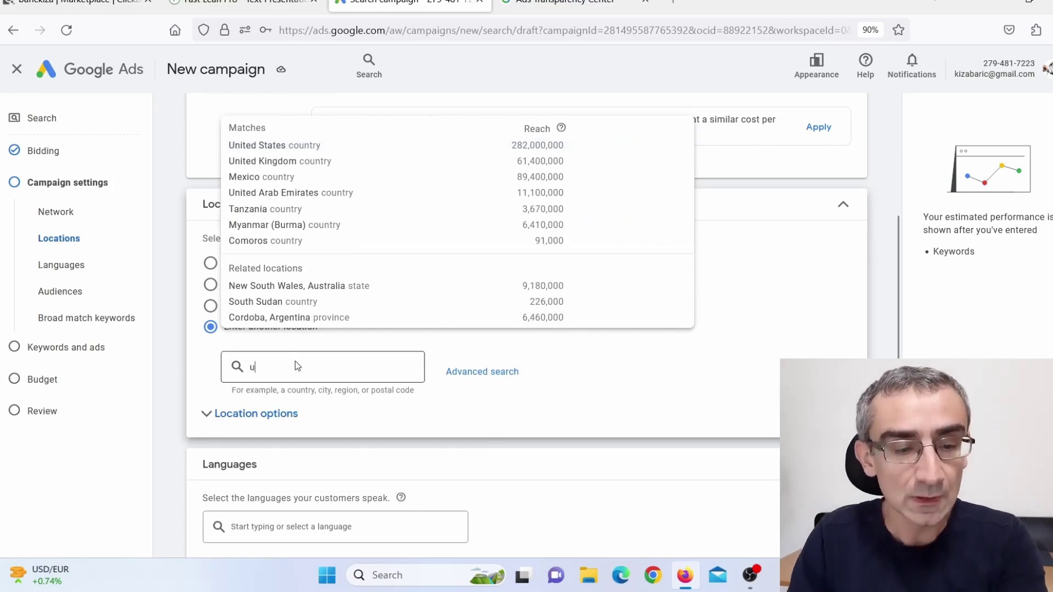
pyautogui.write('aus')
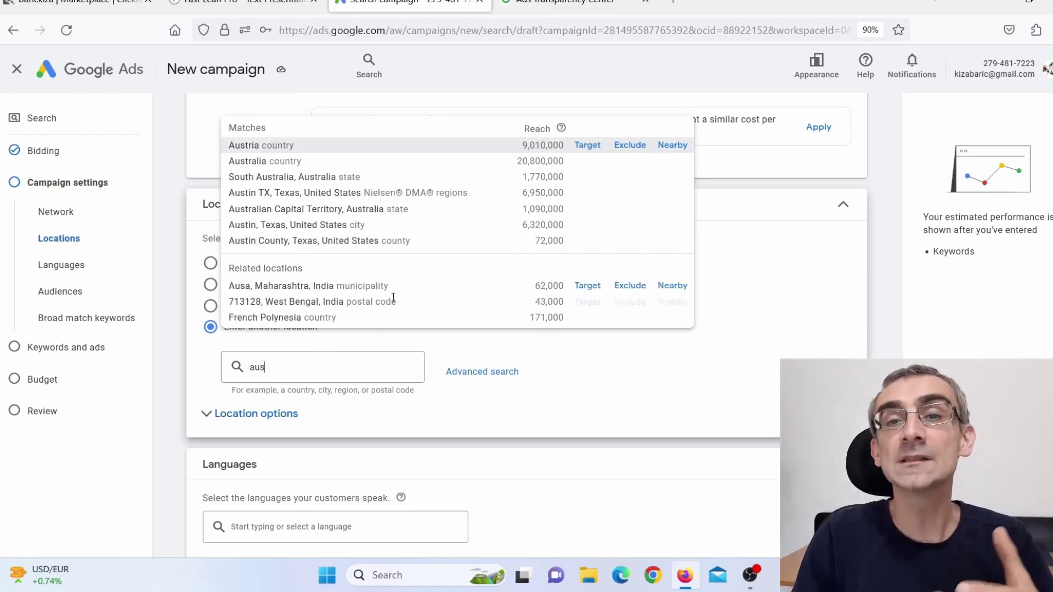
pyautogui.click(175, 276)
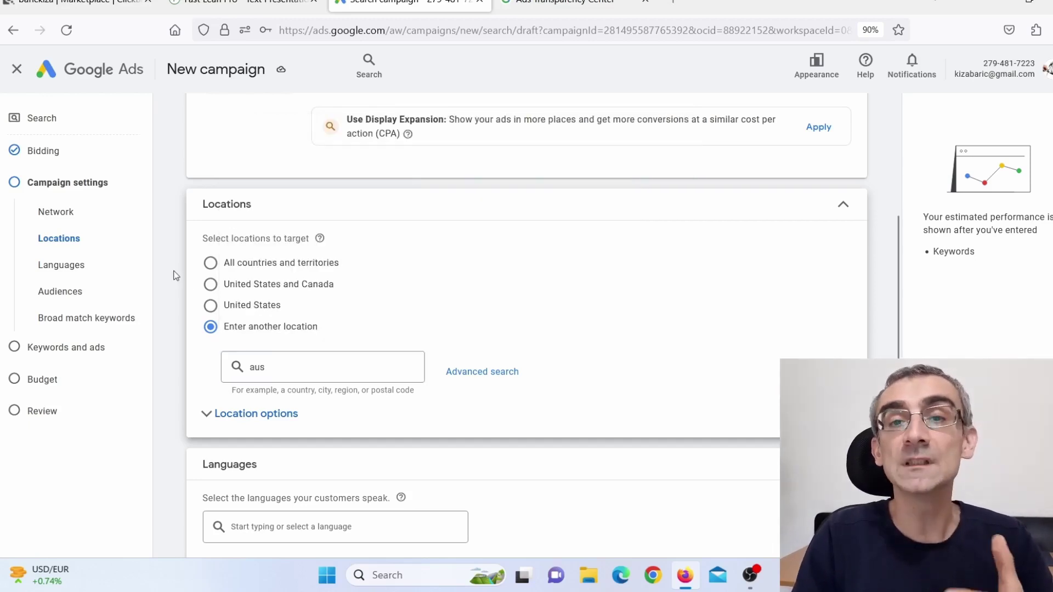
pyautogui.click(211, 284)
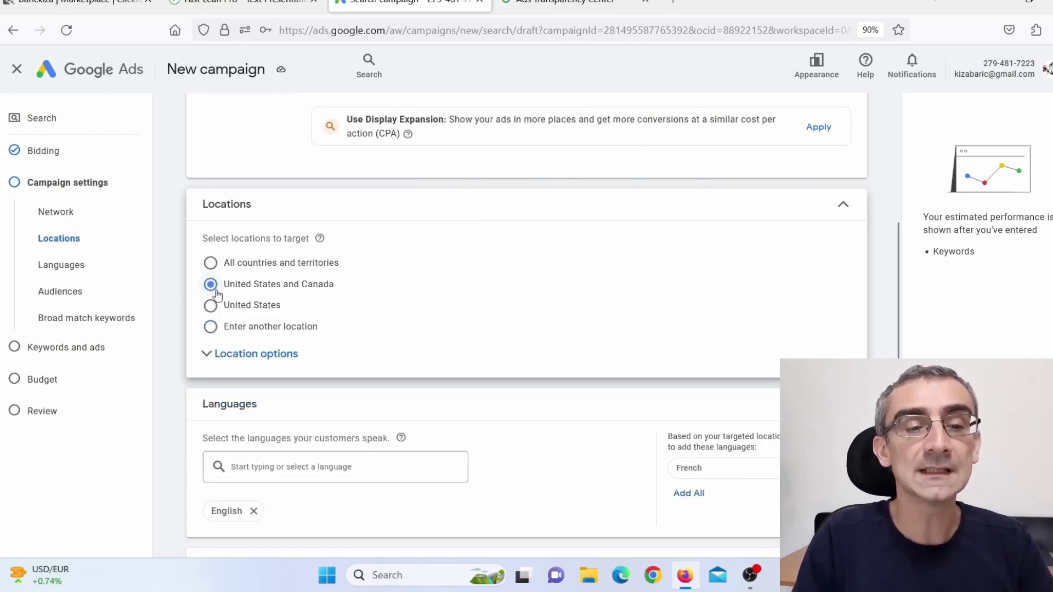
# - Browse the available customer languages for the campaign and continue to the keywords and ads settings
pyautogui.scroll(-1, 501, 355)
pyautogui.scroll(-2, 501, 355)
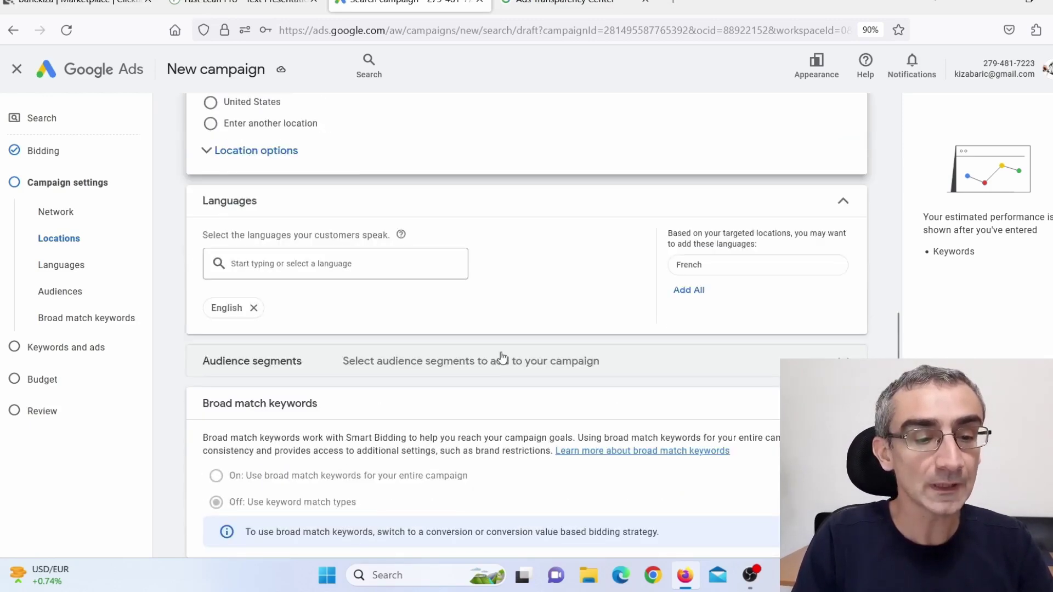
pyautogui.click(313, 266)
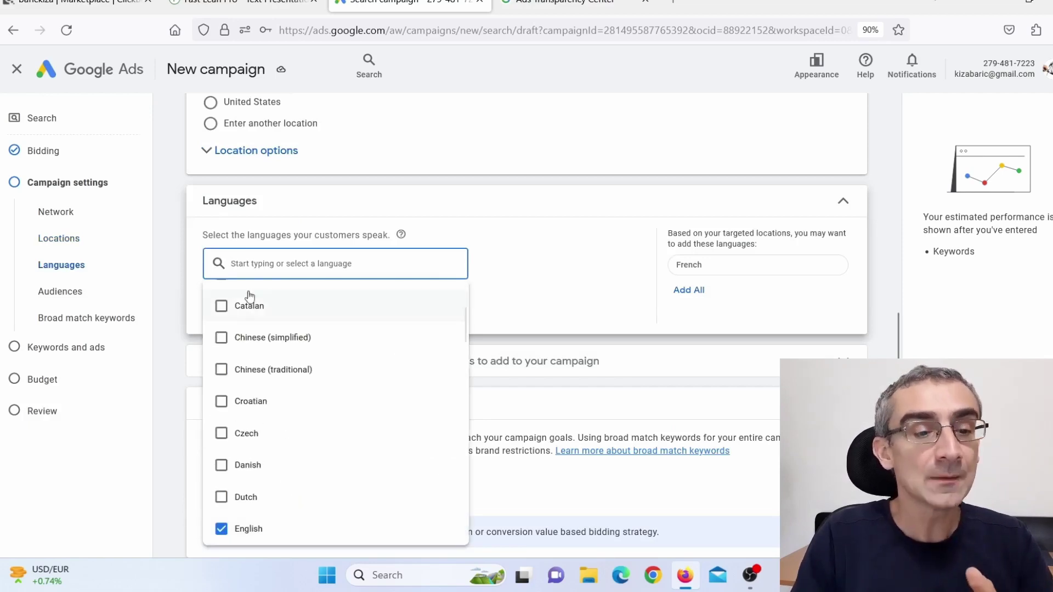
pyautogui.click(182, 281)
pyautogui.scroll(1, 301, 268)
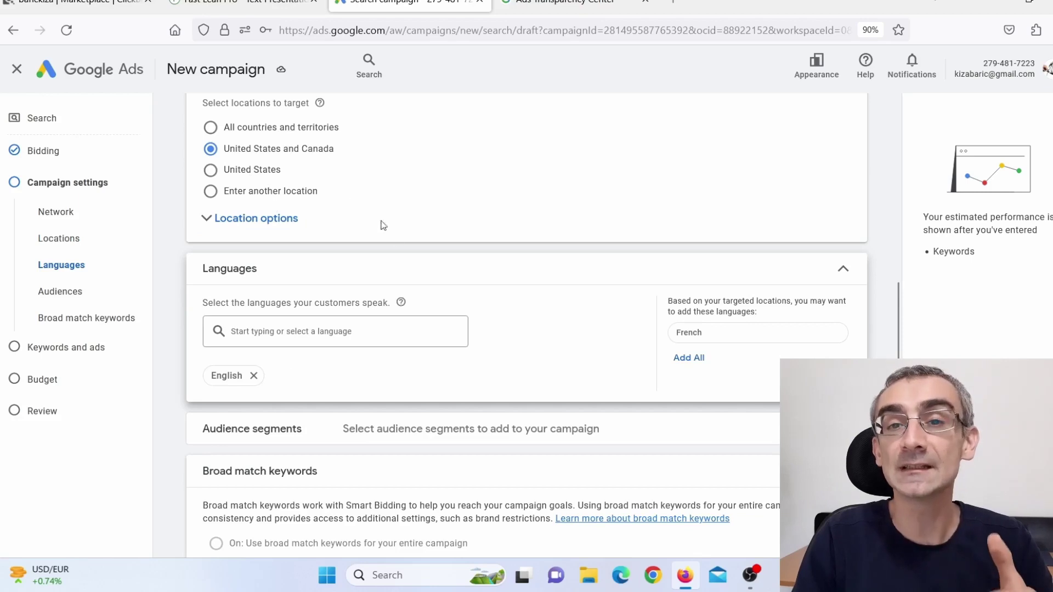
pyautogui.scroll(-3, 380, 367)
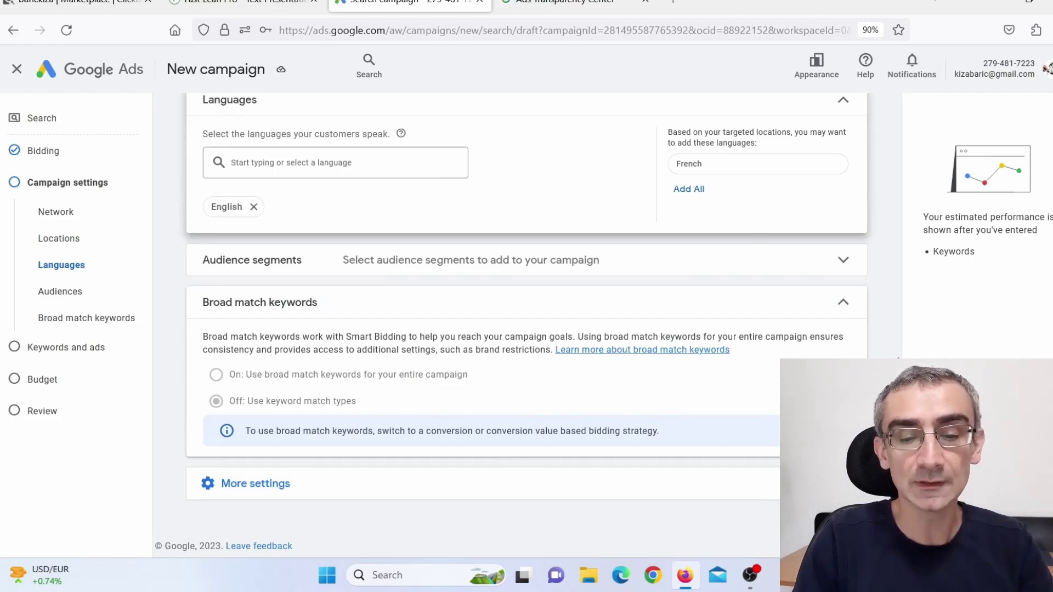
pyautogui.click(846, 522)
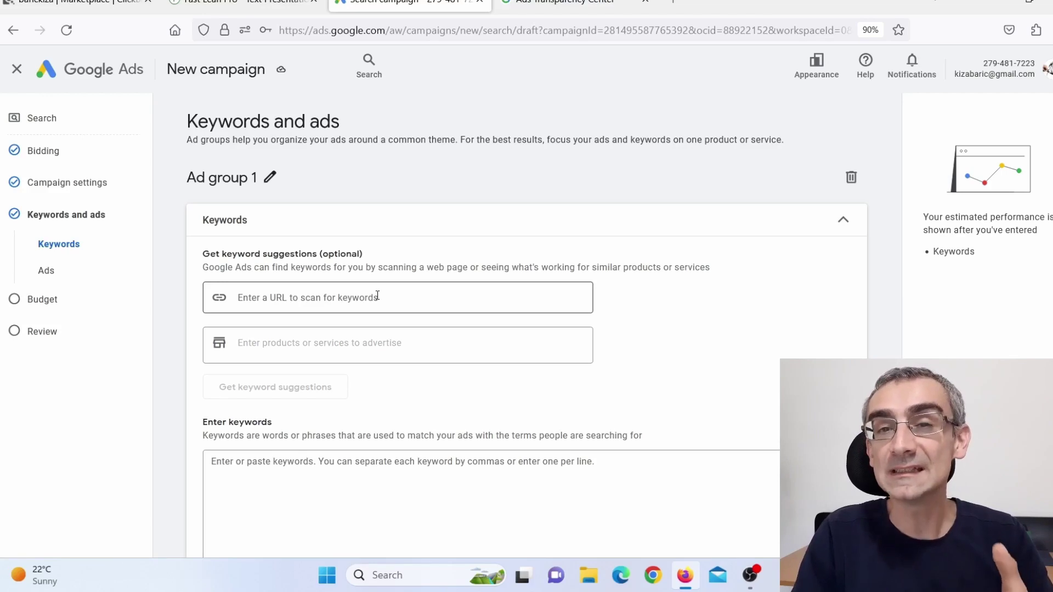
# - Enter the phrase match keyword "Weight loss" for Ad group 1
pyautogui.scroll(-4, 377, 295)
pyautogui.click(354, 281)
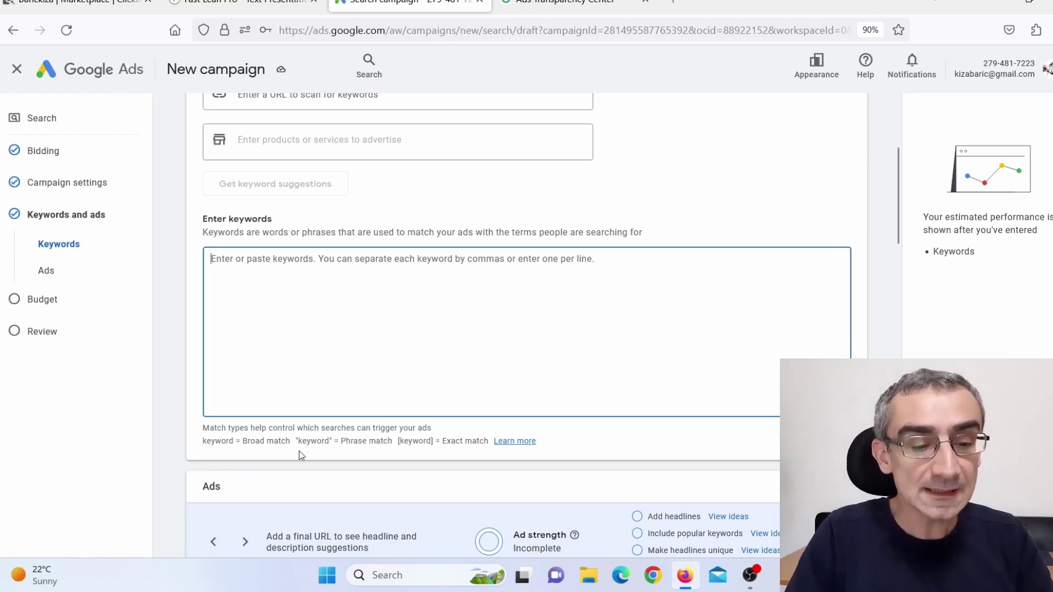
pyautogui.moveTo(298, 440); pyautogui.dragTo(434, 442)
pyautogui.click(637, 377)
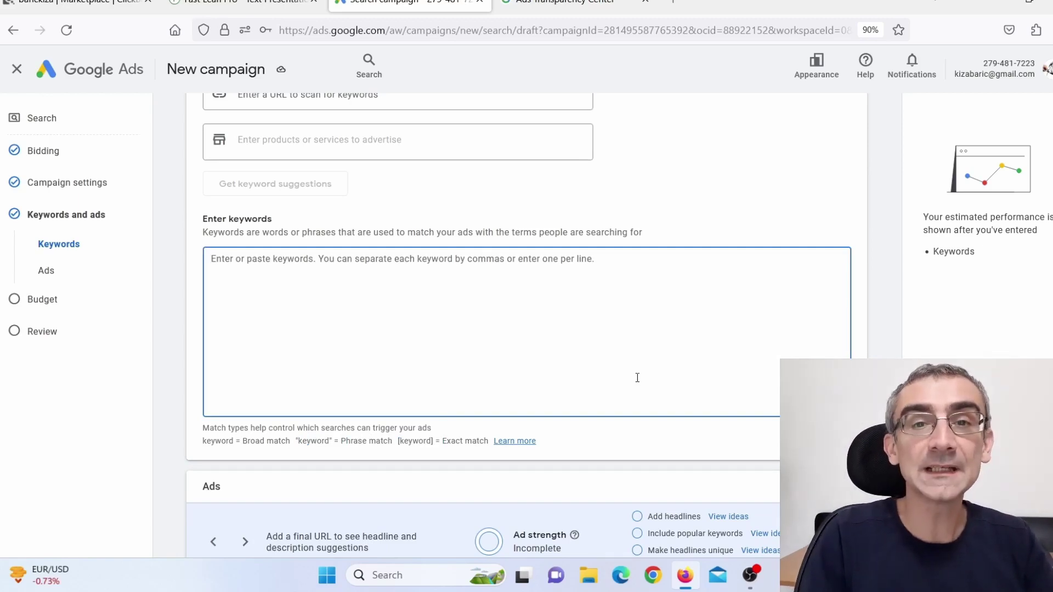
pyautogui.write('"')
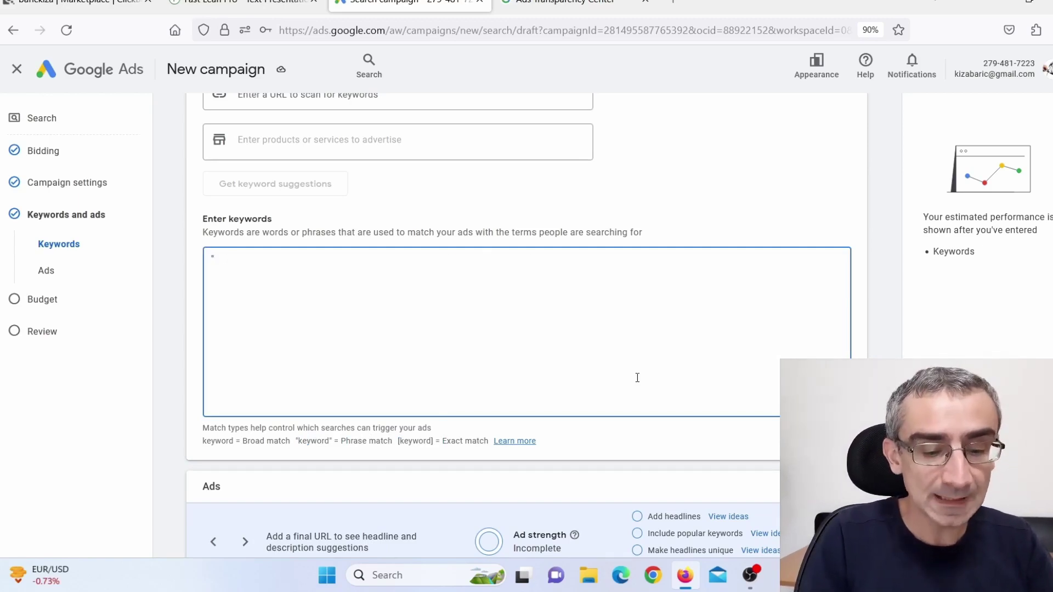
pyautogui.write('Weight loss')
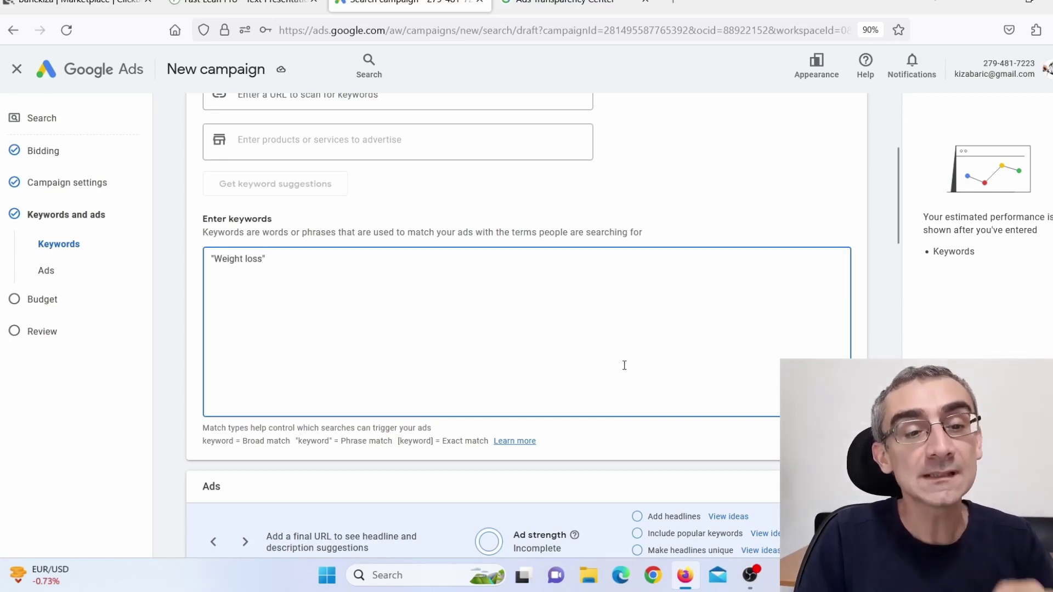
pyautogui.moveTo(259, 259); pyautogui.dragTo(230, 261)
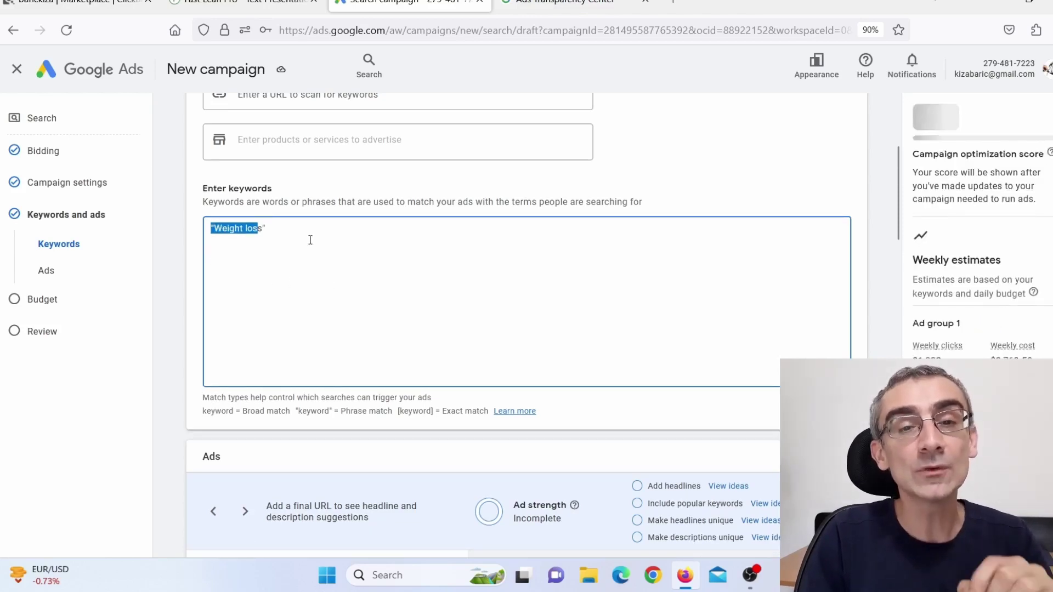
pyautogui.click(310, 240)
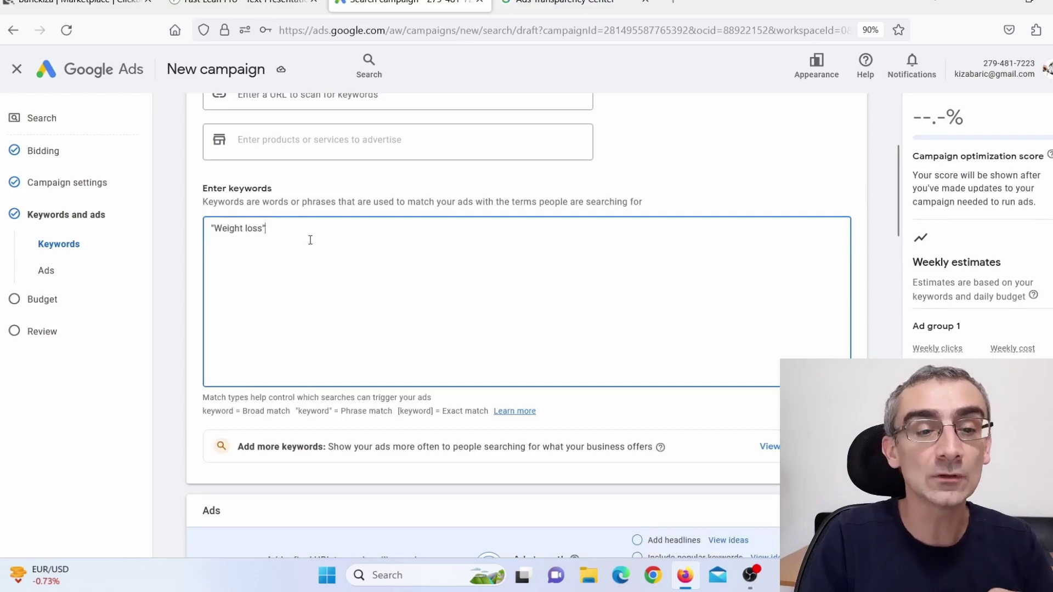
# - Add the exact match keyword [Weight loss] on a new line of the ad group's keyword list
pyautogui.scroll(-1, 278, 180)
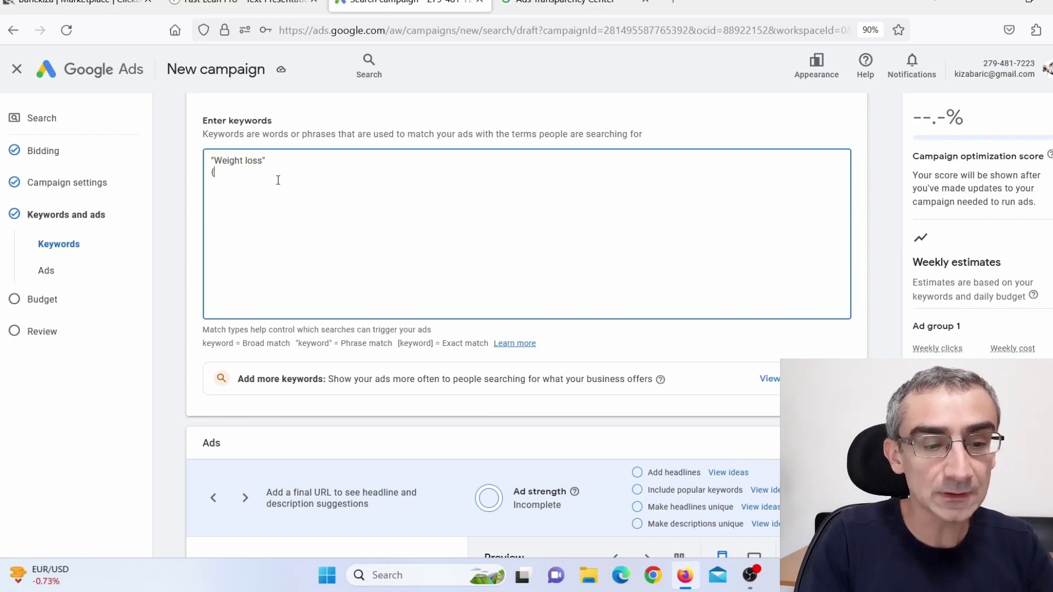
pyautogui.press('Return')
pyautogui.write('[')
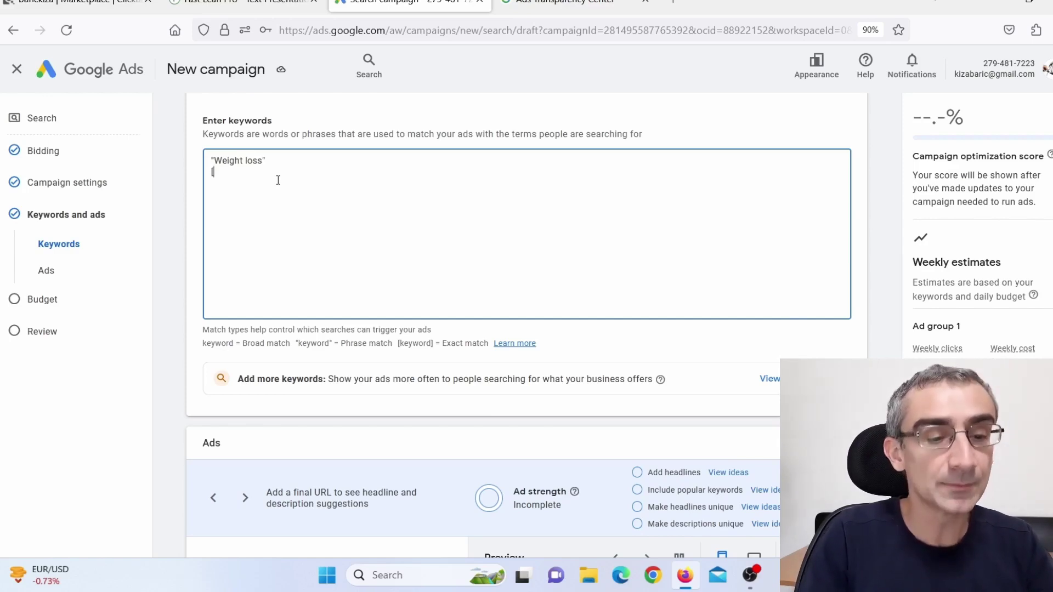
pyautogui.write('Weight loss')
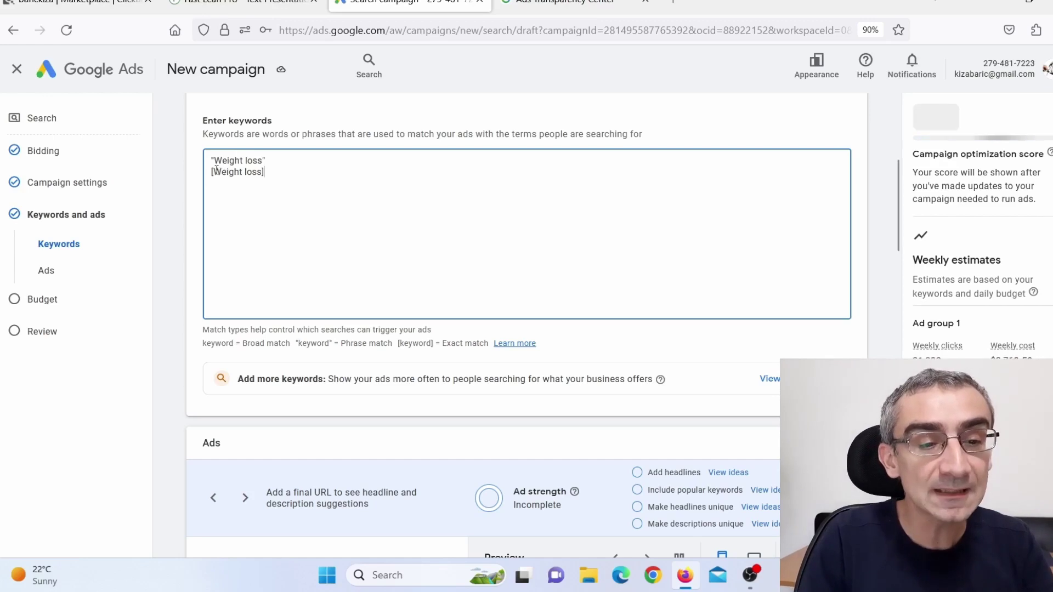
pyautogui.moveTo(213, 172); pyautogui.dragTo(263, 173)
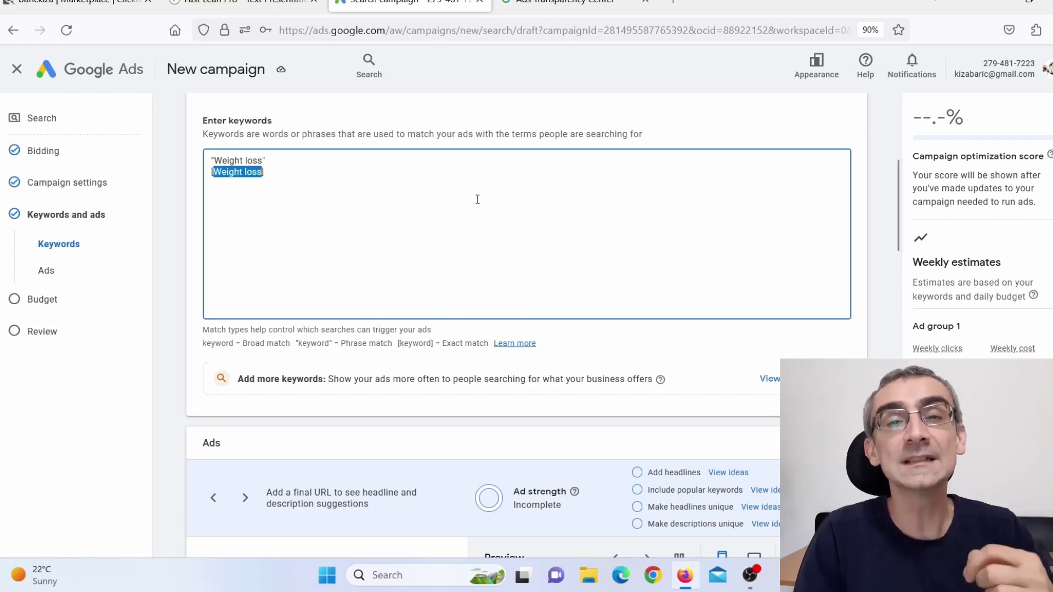
pyautogui.click(477, 199)
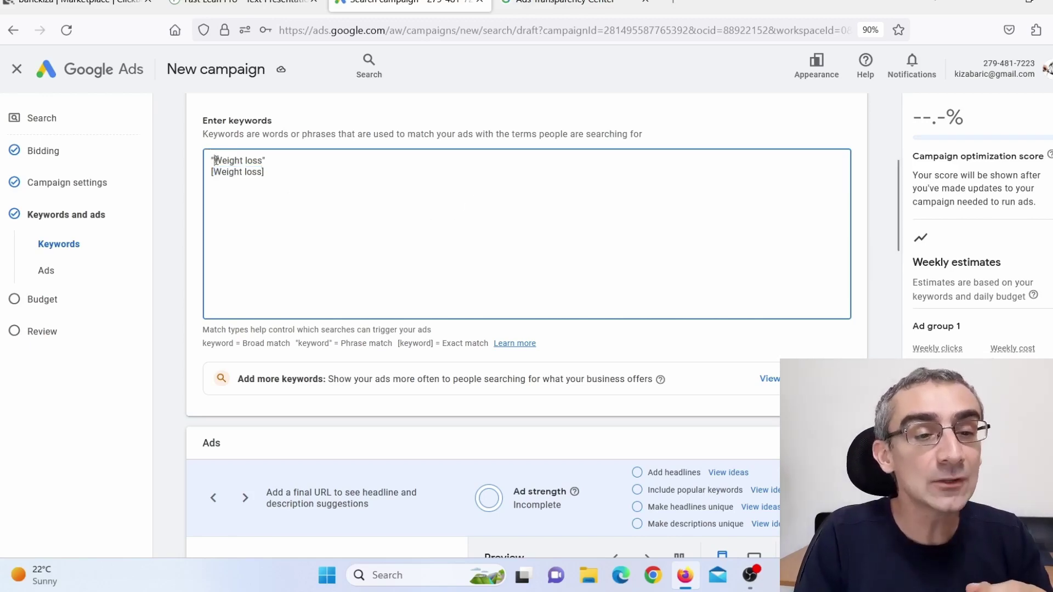
pyautogui.moveTo(213, 160); pyautogui.dragTo(275, 179)
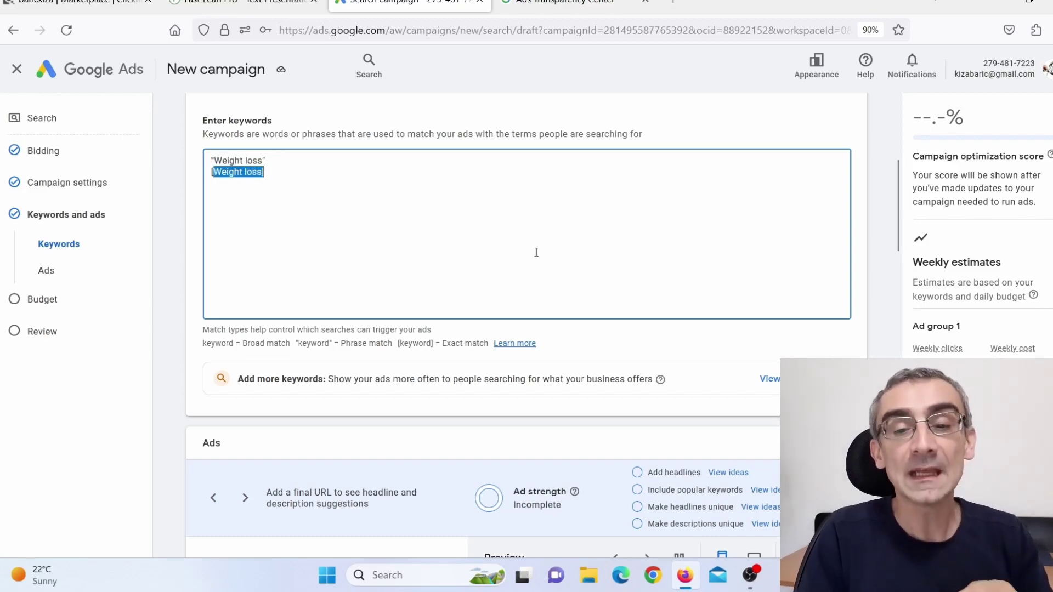
# - Create a HopLink for Fast Lean Pro in the ClickBank marketplace and enter it as the Google ad's final URL
pyautogui.scroll(-6, 536, 257)
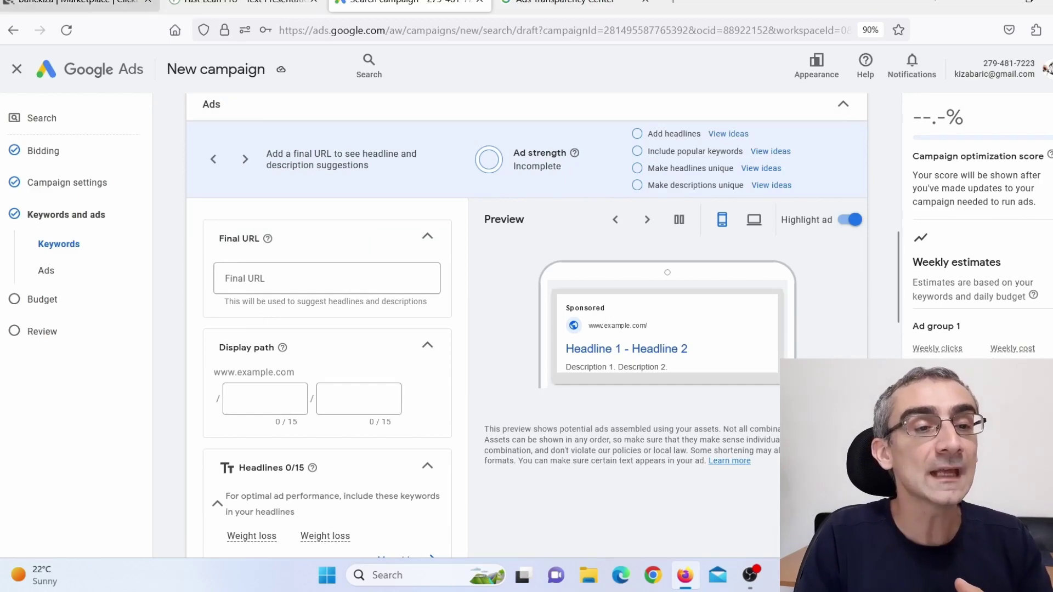
pyautogui.click(82, 5)
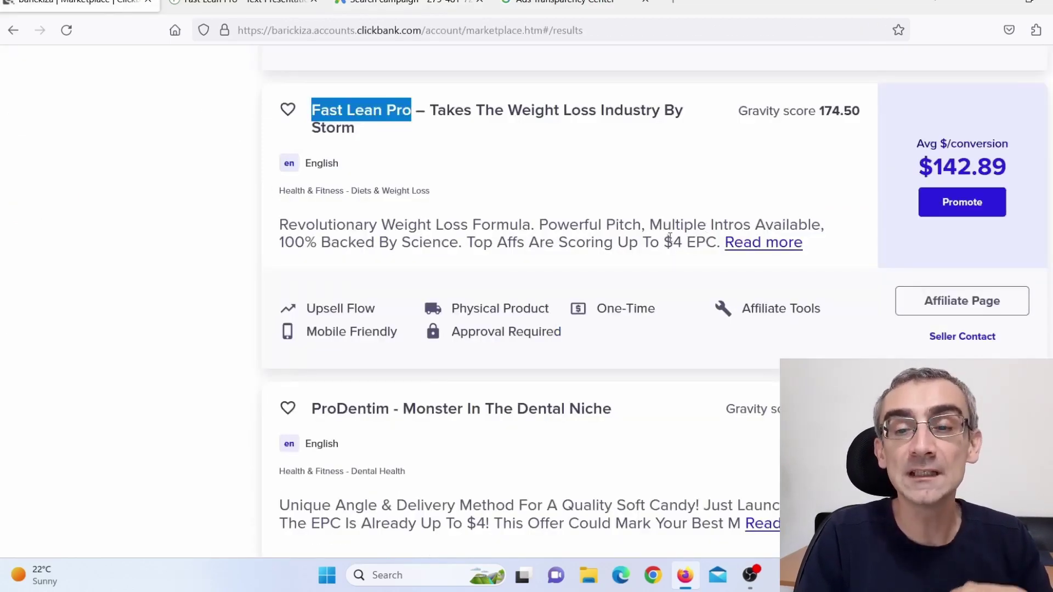
pyautogui.click(962, 203)
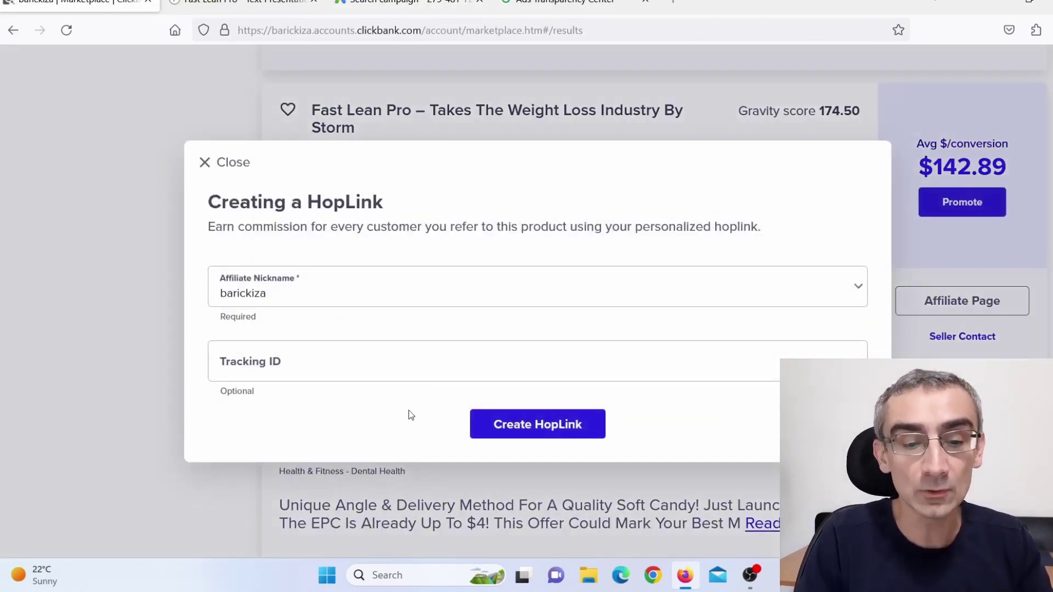
pyautogui.click(548, 433)
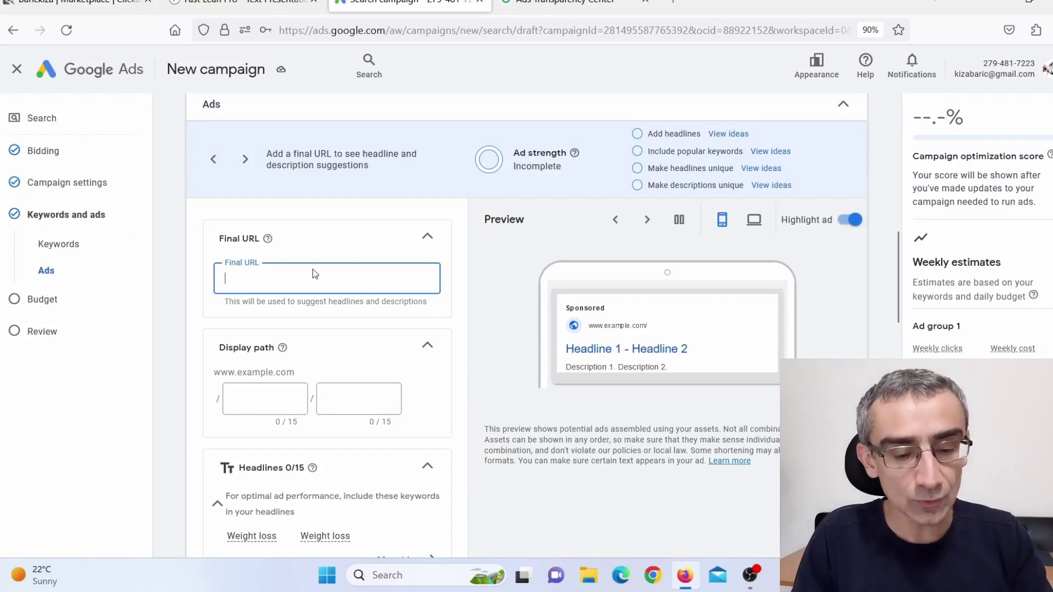
pyautogui.write('https://f42de7oqw8xba90otgg6vmud0w.hop.clickbank.net')
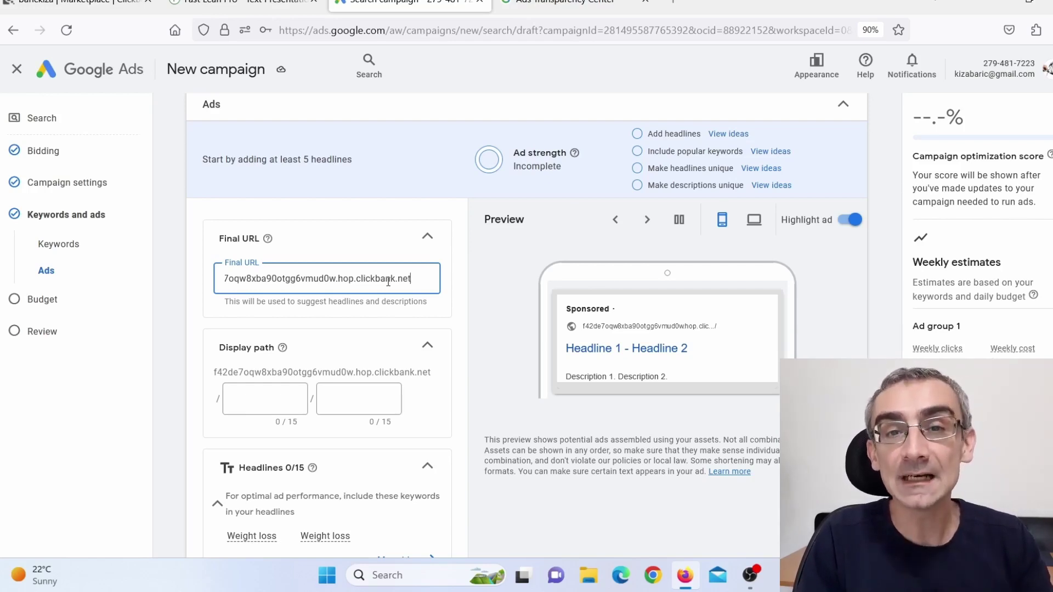
# - Set the ad's display path to weight in the first part and loss in the second
pyautogui.scroll(-3, 353, 342)
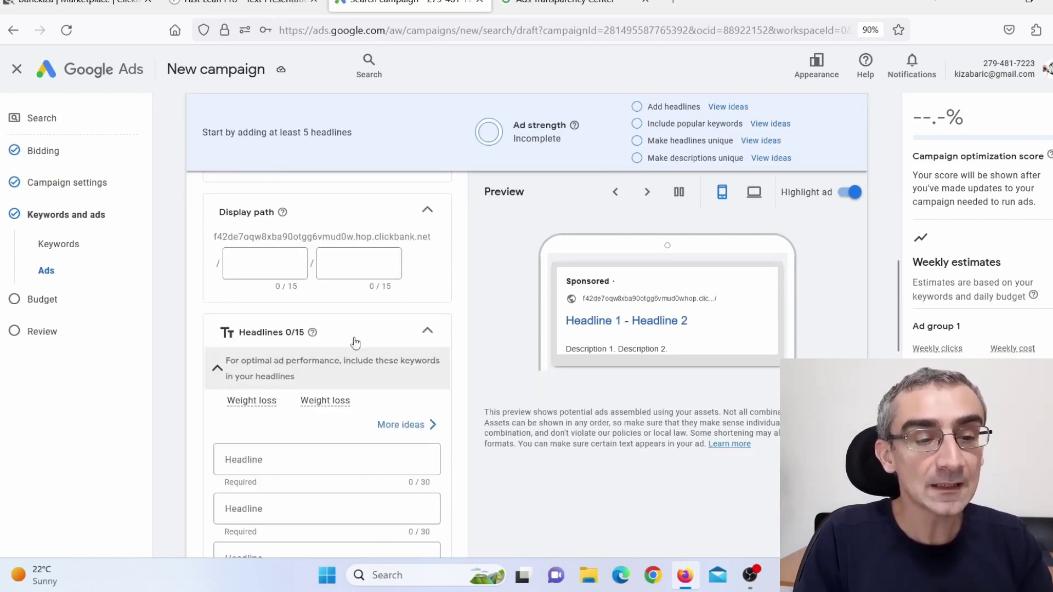
pyautogui.click(256, 264)
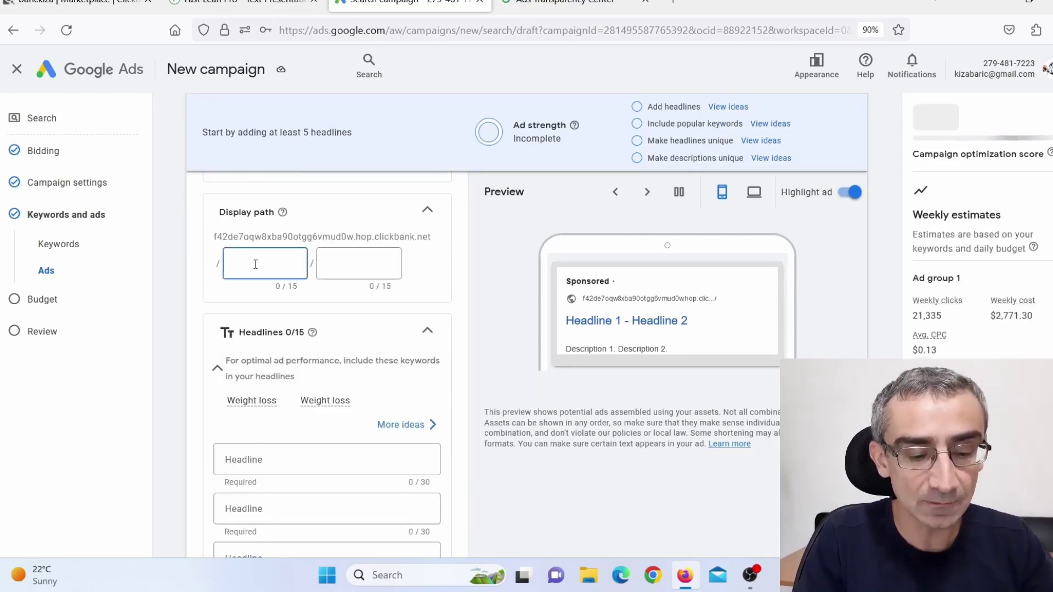
pyautogui.write('weight')
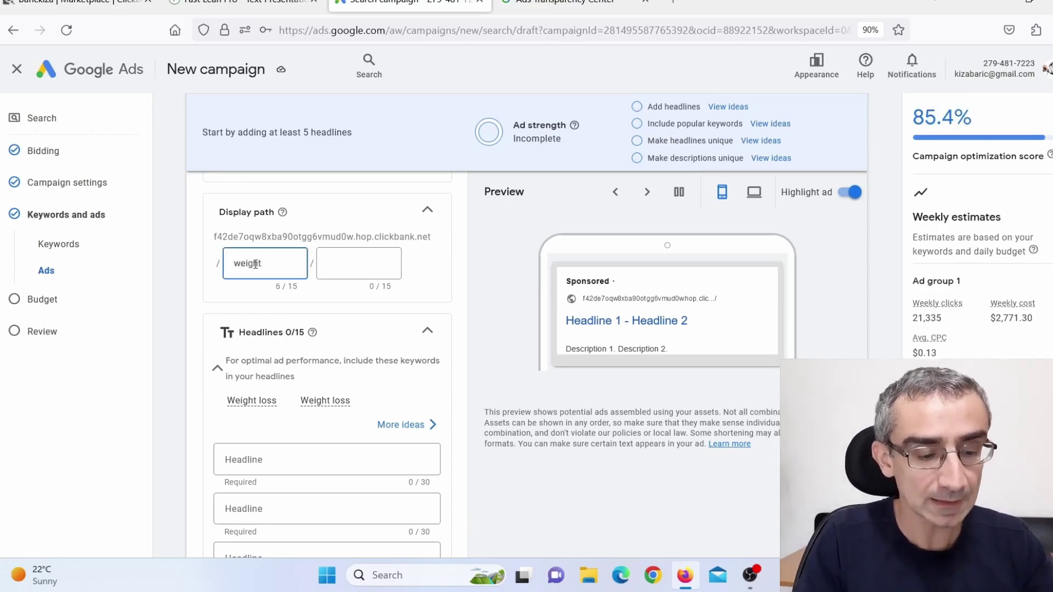
pyautogui.press('Tab')
pyautogui.write('loss')
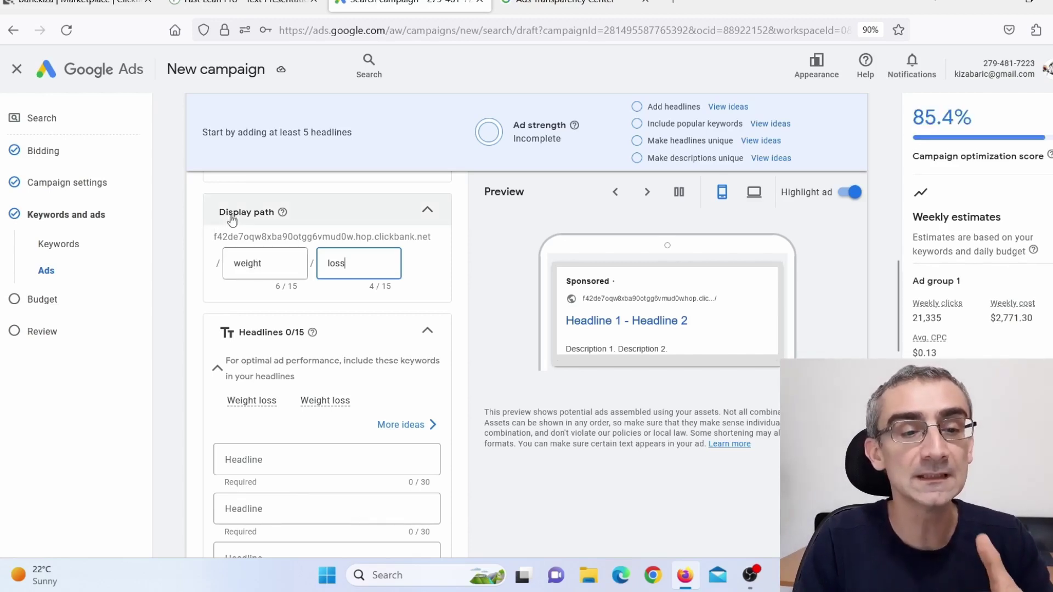
pyautogui.scroll(-3, 364, 392)
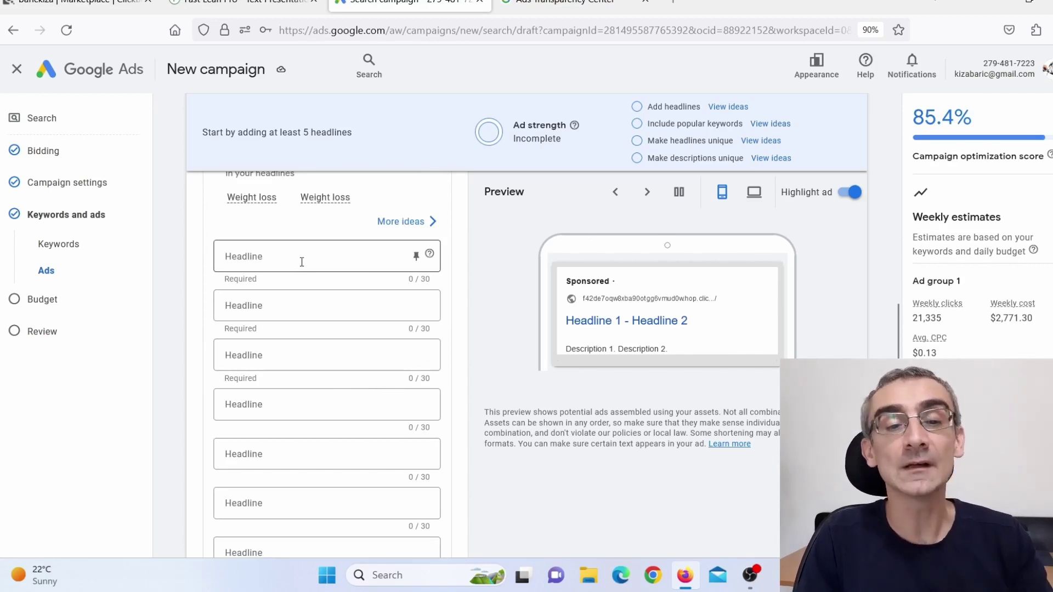
pyautogui.scroll(-8, 261, 484)
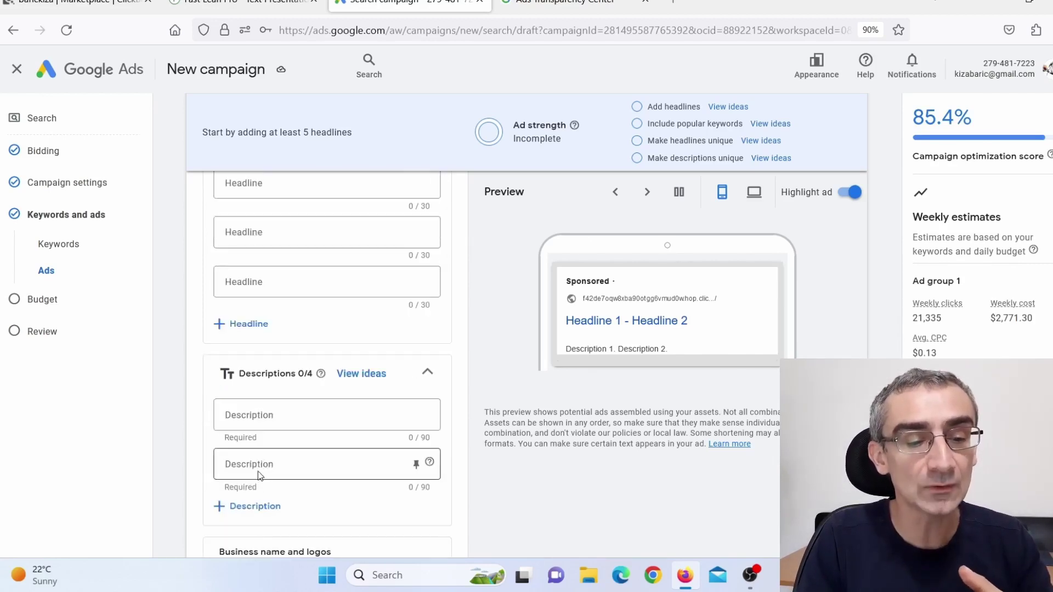
pyautogui.scroll(10, 310, 419)
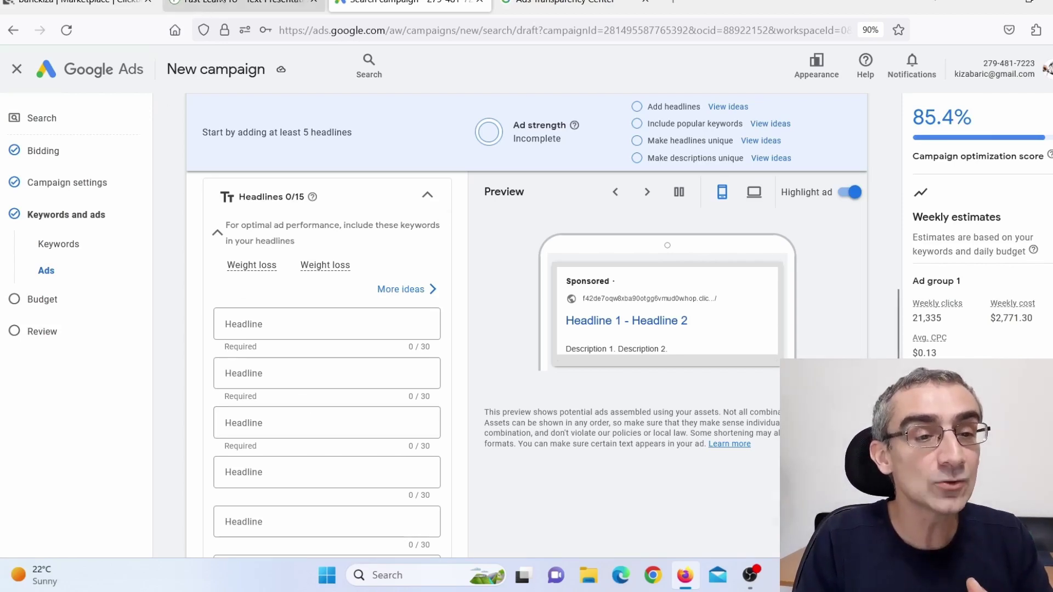
pyautogui.click(222, 6)
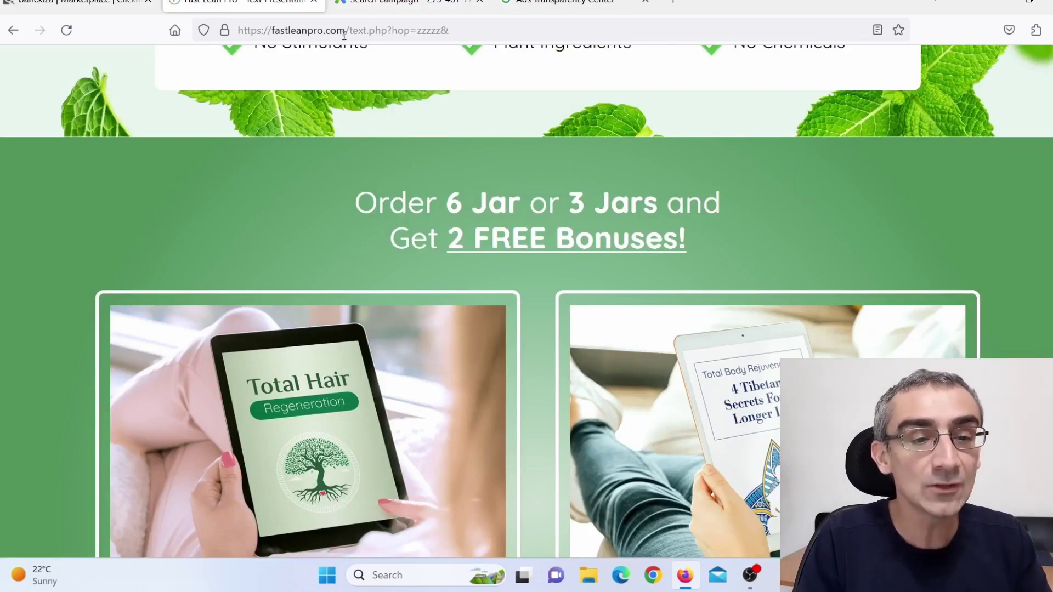
pyautogui.moveTo(344, 34); pyautogui.dragTo(220, 12)
pyautogui.hotkey('ctrl', 'c')
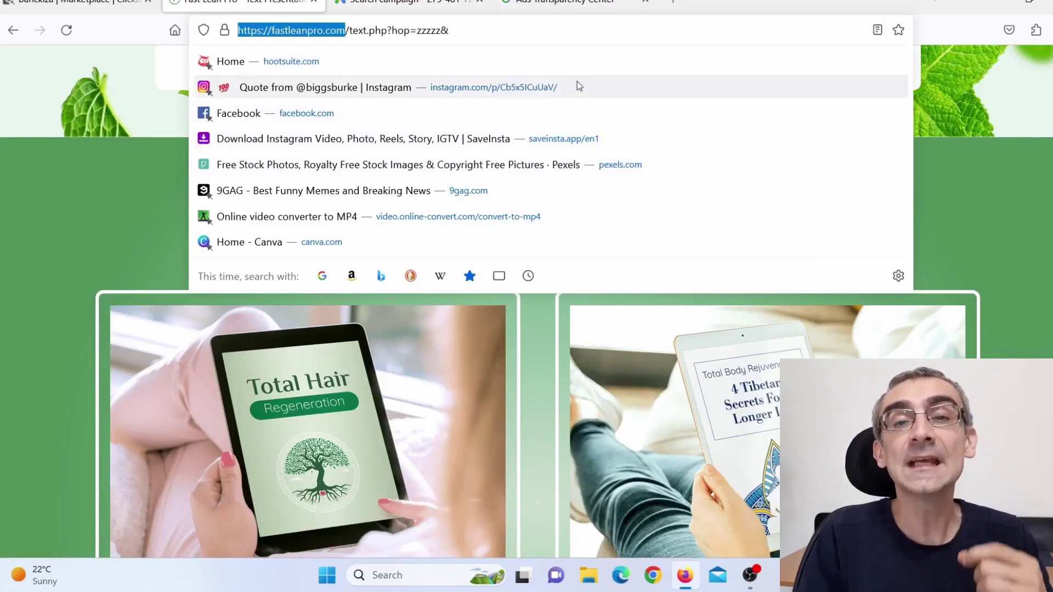
pyautogui.click(570, 5)
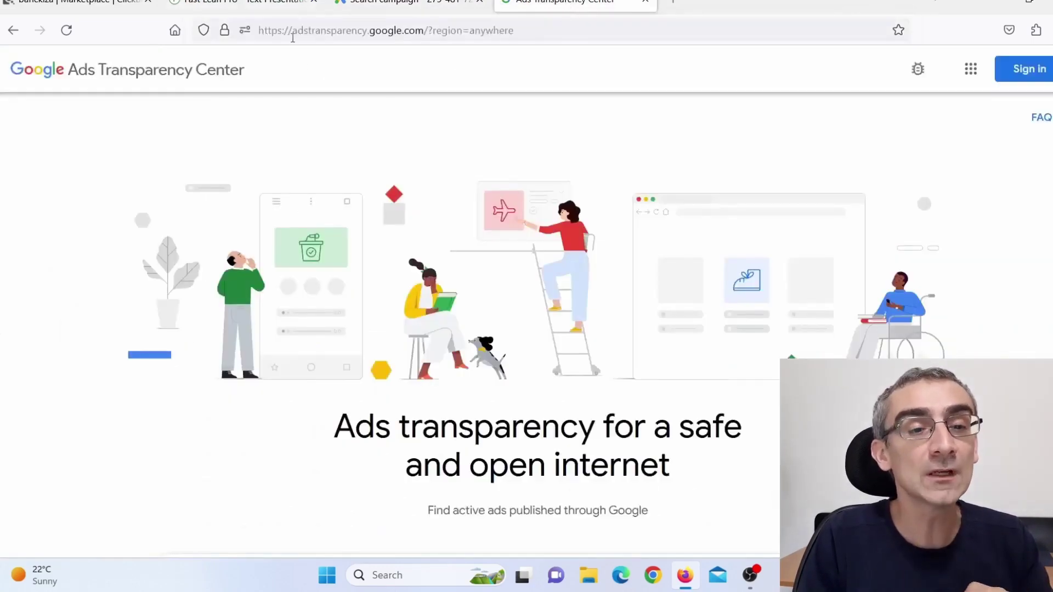
pyautogui.moveTo(296, 36); pyautogui.dragTo(425, 29)
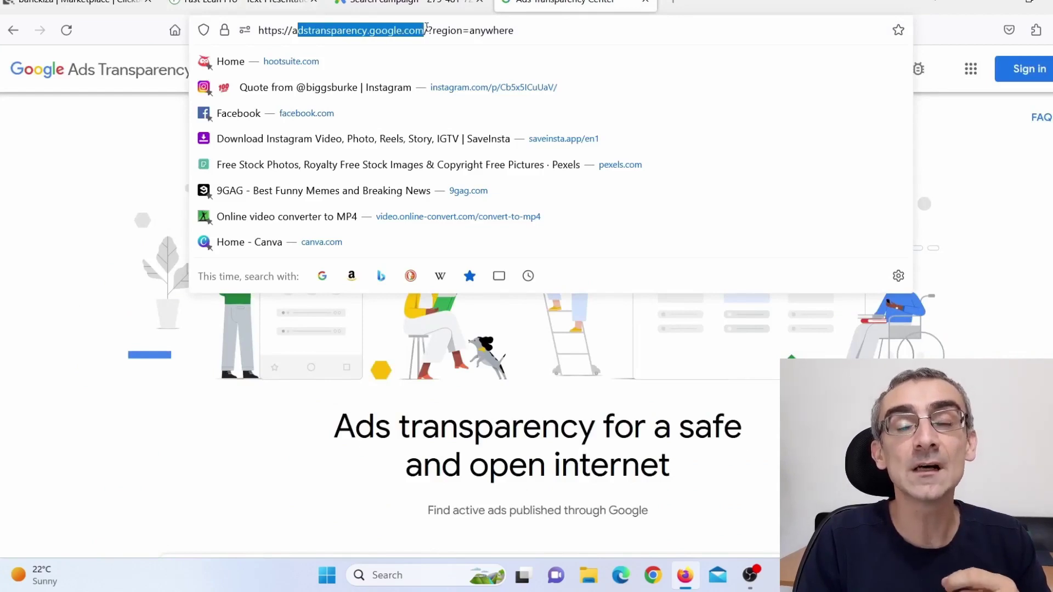
pyautogui.click(51, 252)
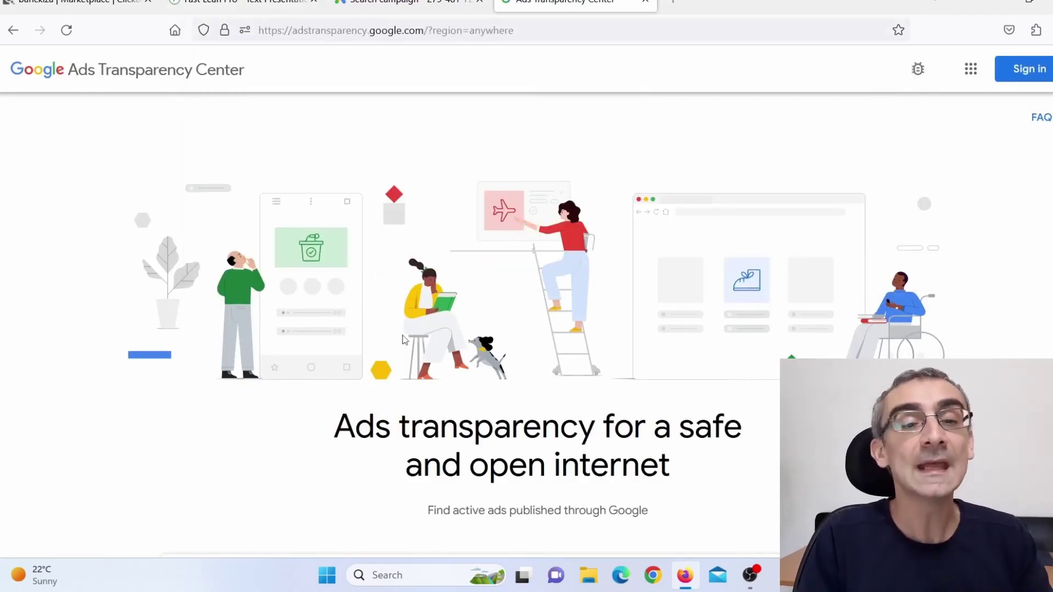
# - Examine the date range, region, ad format and topic filters available for the Ads Transparency Center search
pyautogui.scroll(-5, 517, 376)
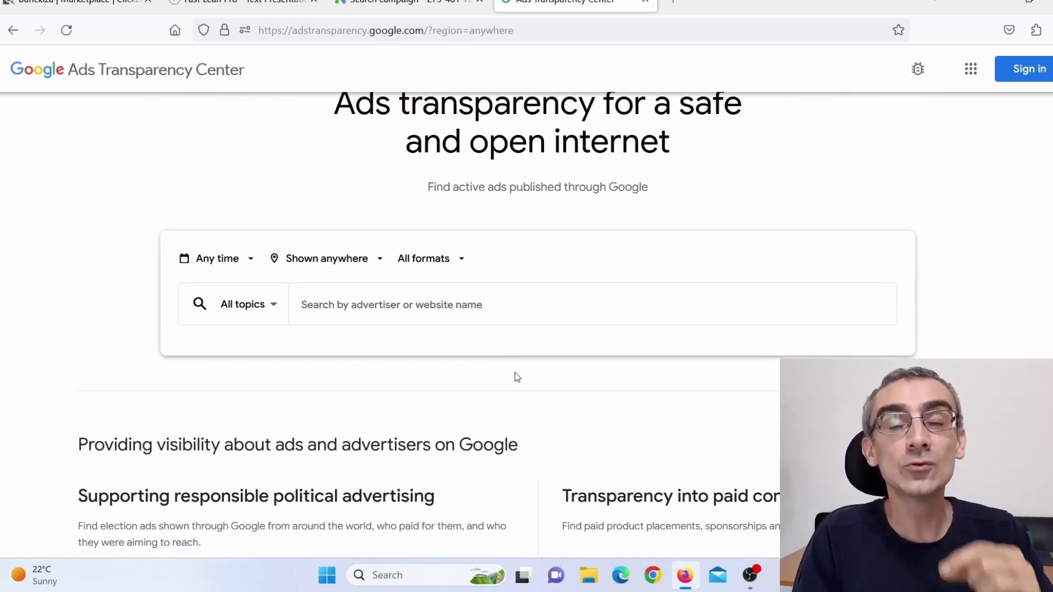
pyautogui.click(224, 261)
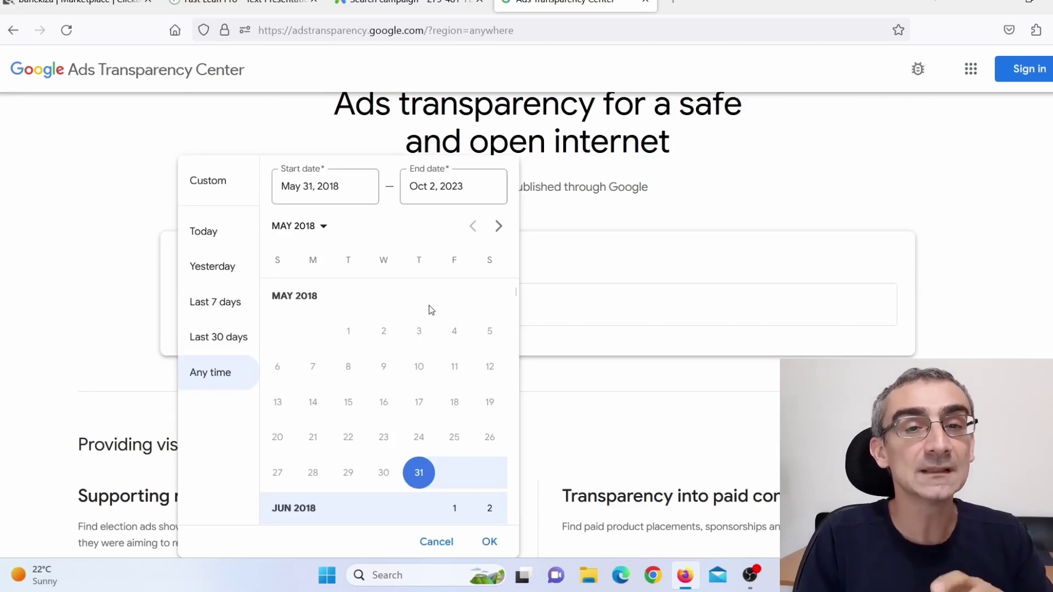
pyautogui.click(164, 269)
pyautogui.click(348, 270)
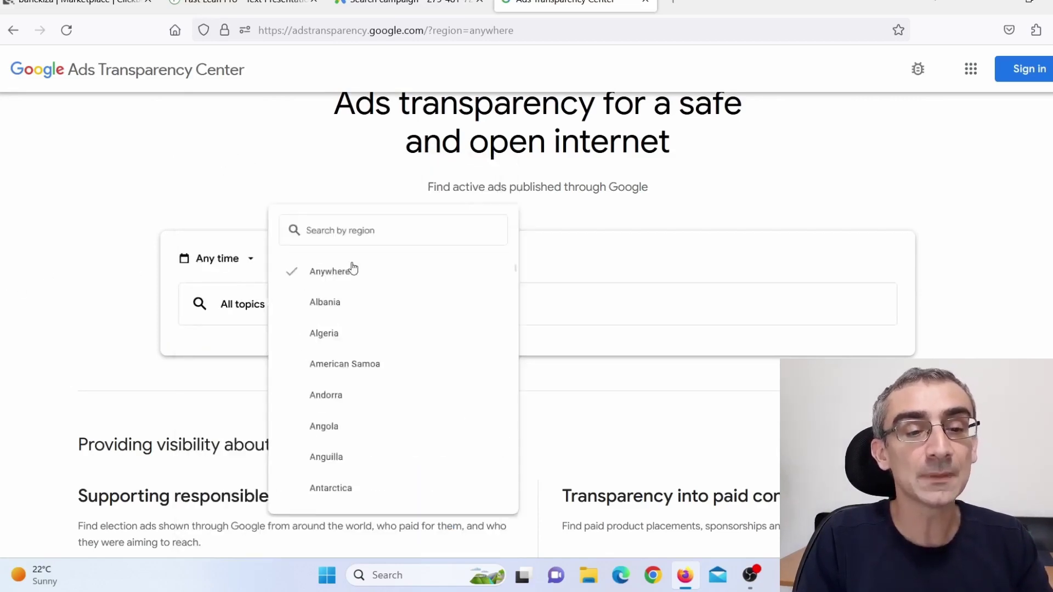
pyautogui.click(47, 248)
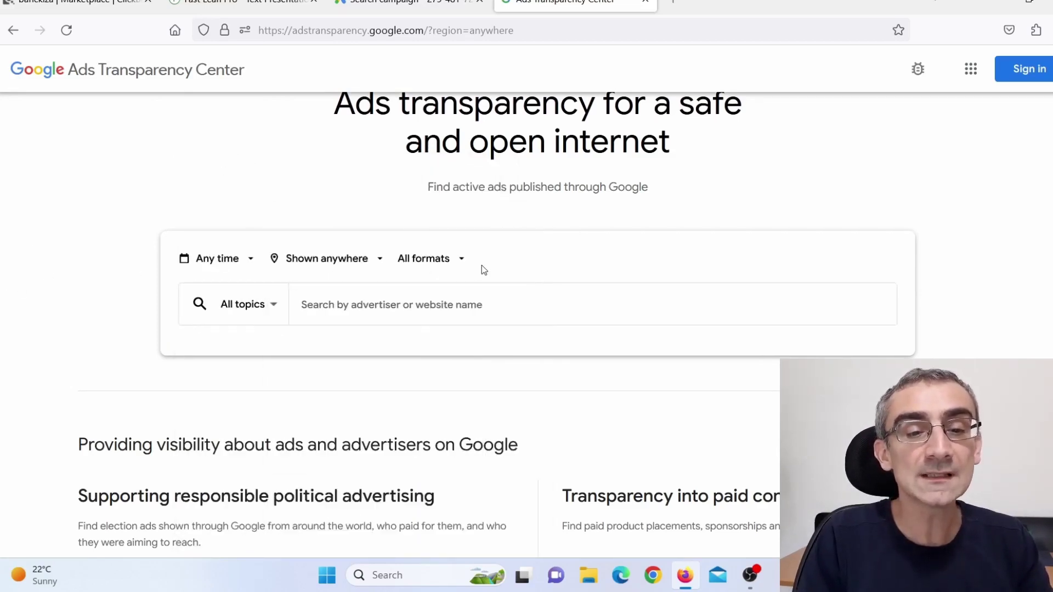
pyautogui.click(459, 266)
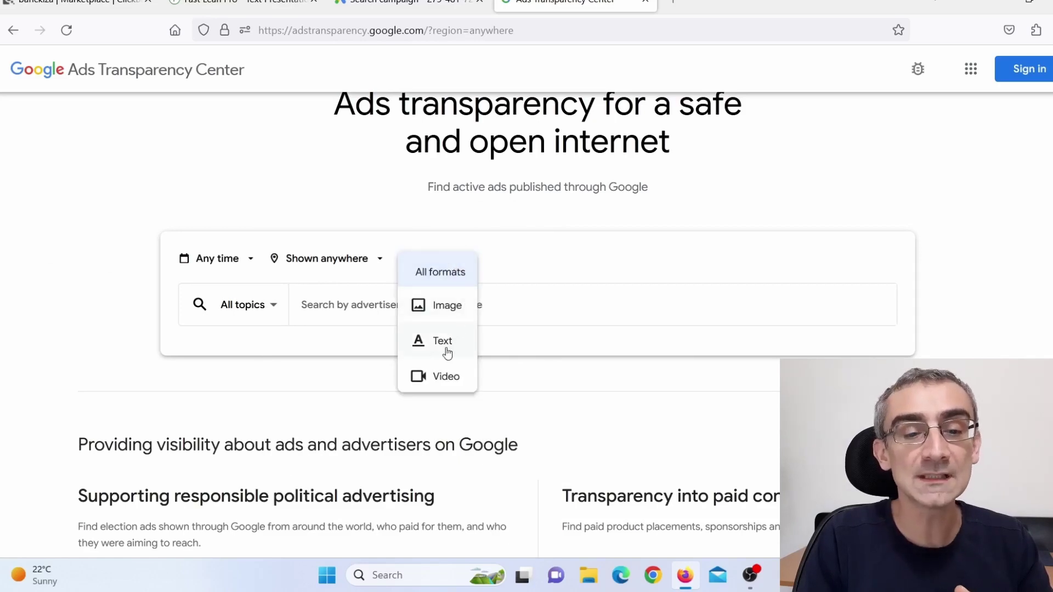
pyautogui.click(83, 288)
pyautogui.click(254, 306)
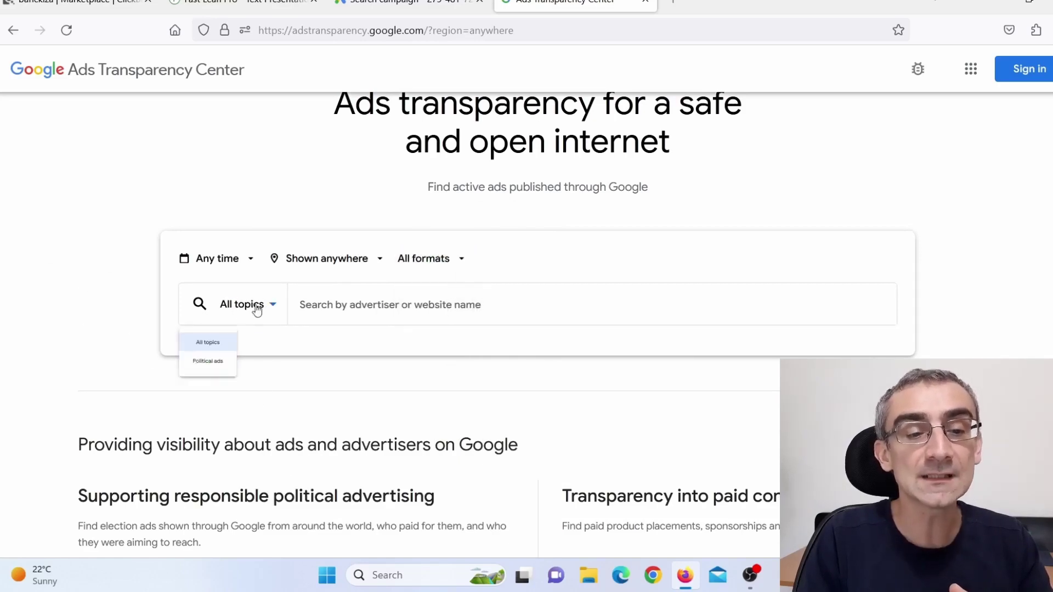
pyautogui.click(63, 237)
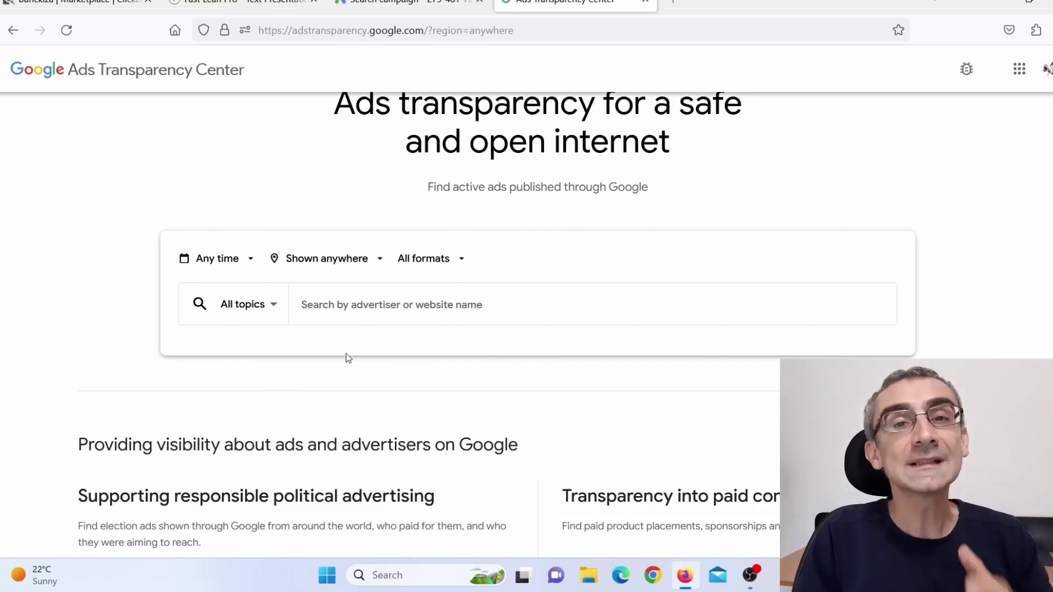
# - Search the Ads Transparency Center for ads of the website fastleanpro.com and dismiss the survey
pyautogui.click(355, 305)
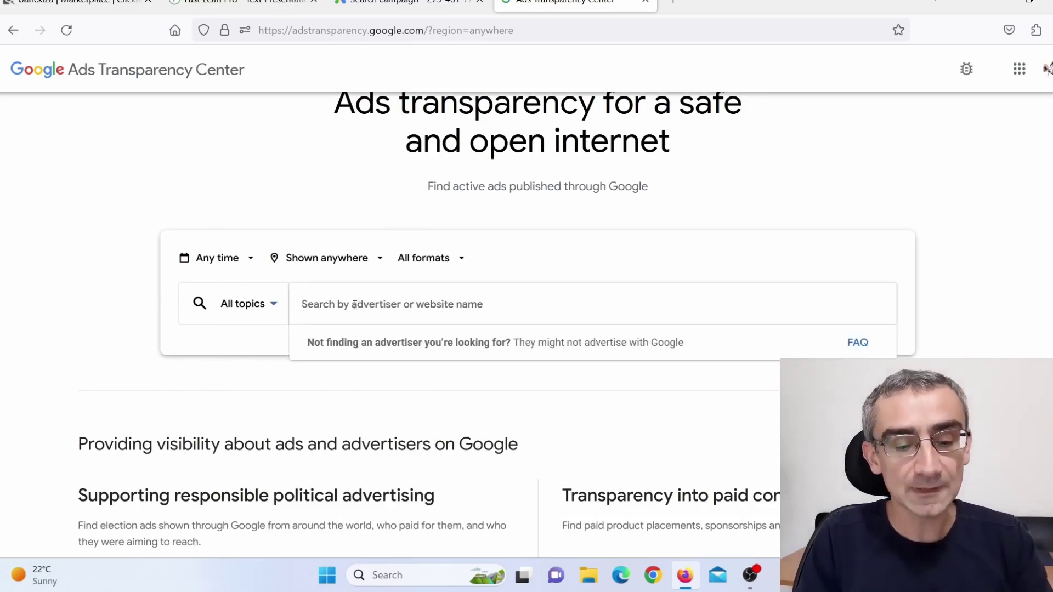
pyautogui.hotkey('ctrl', 'v')
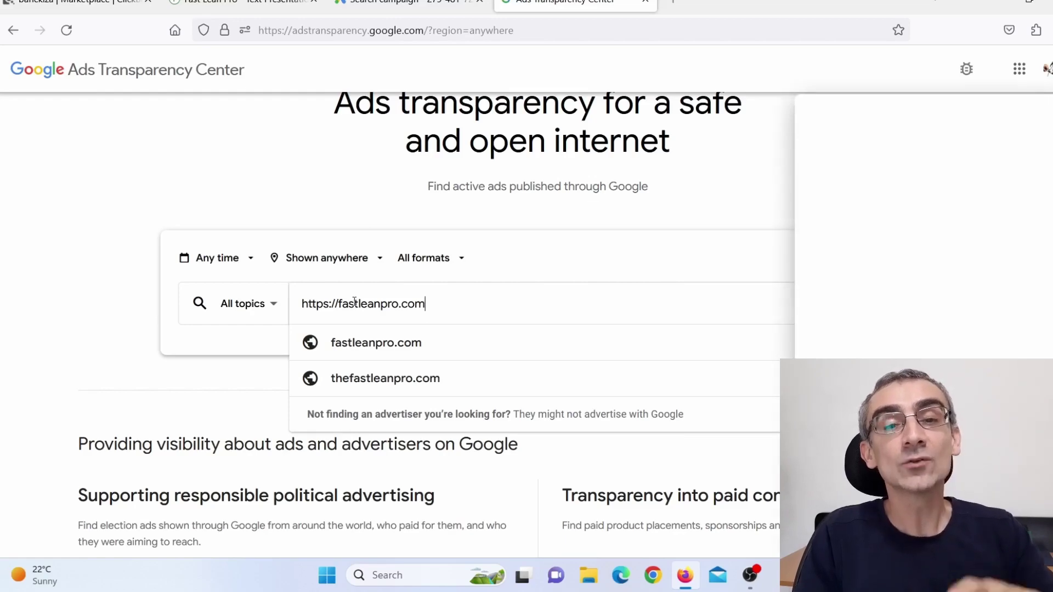
pyautogui.click(387, 348)
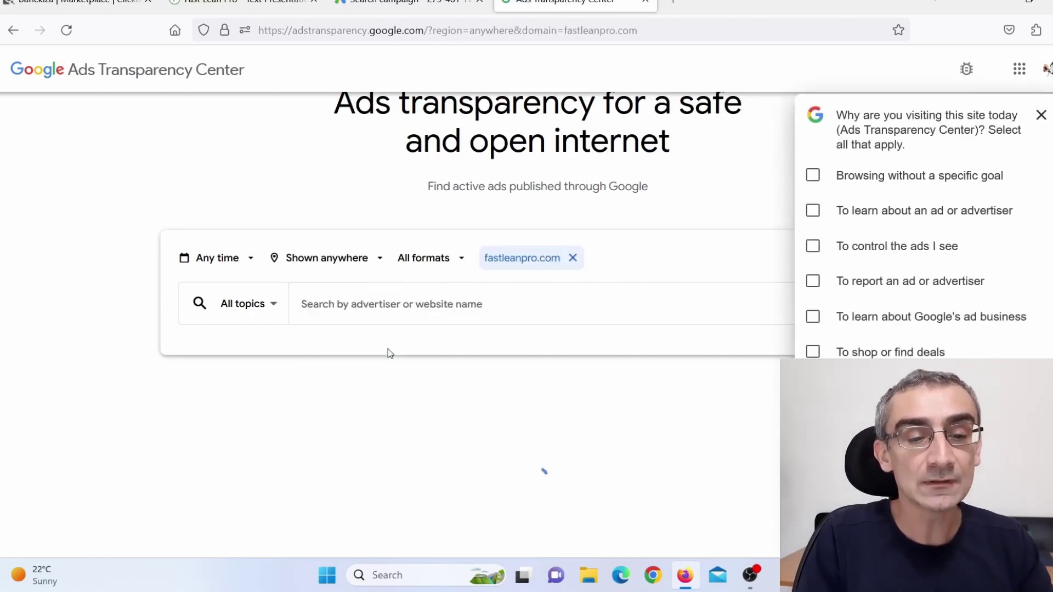
pyautogui.click(1042, 115)
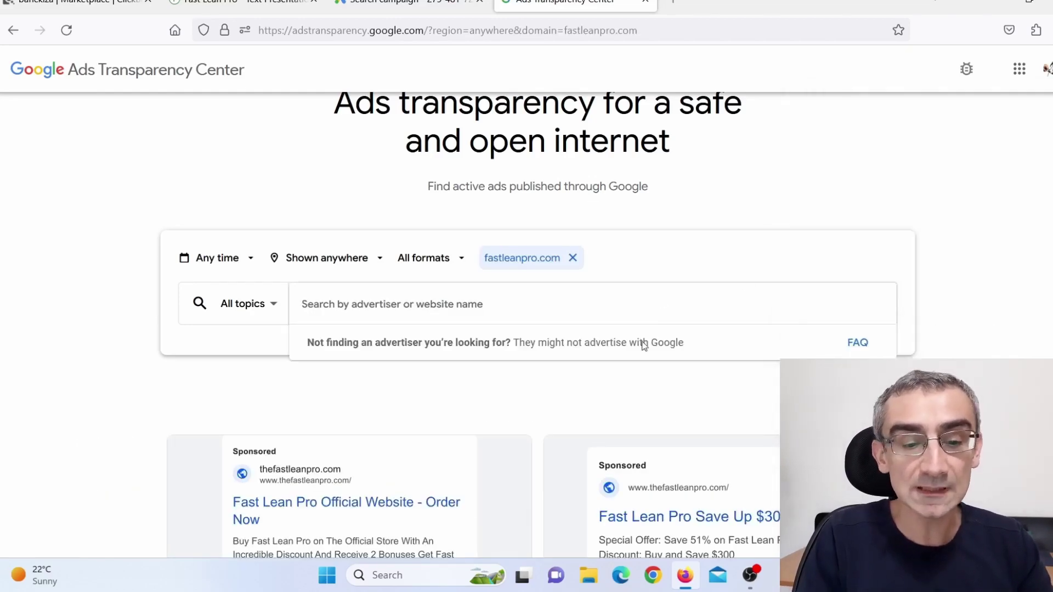
# - Examine the headlines and descriptions of competitors' Fast Lean Pro ads in the search results
pyautogui.scroll(-10, 543, 400)
pyautogui.click(547, 287)
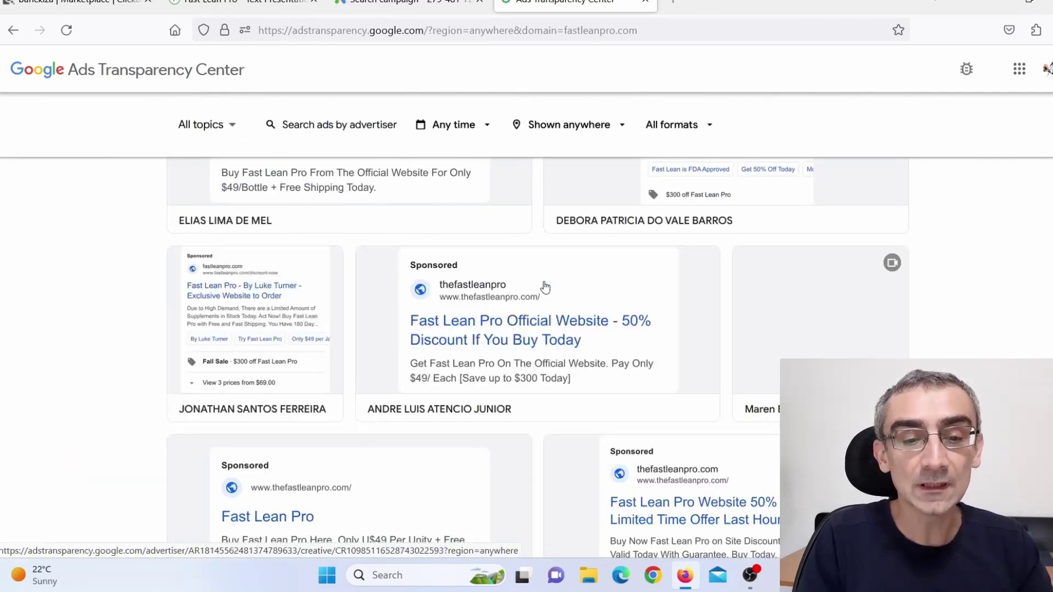
pyautogui.scroll(6, 546, 287)
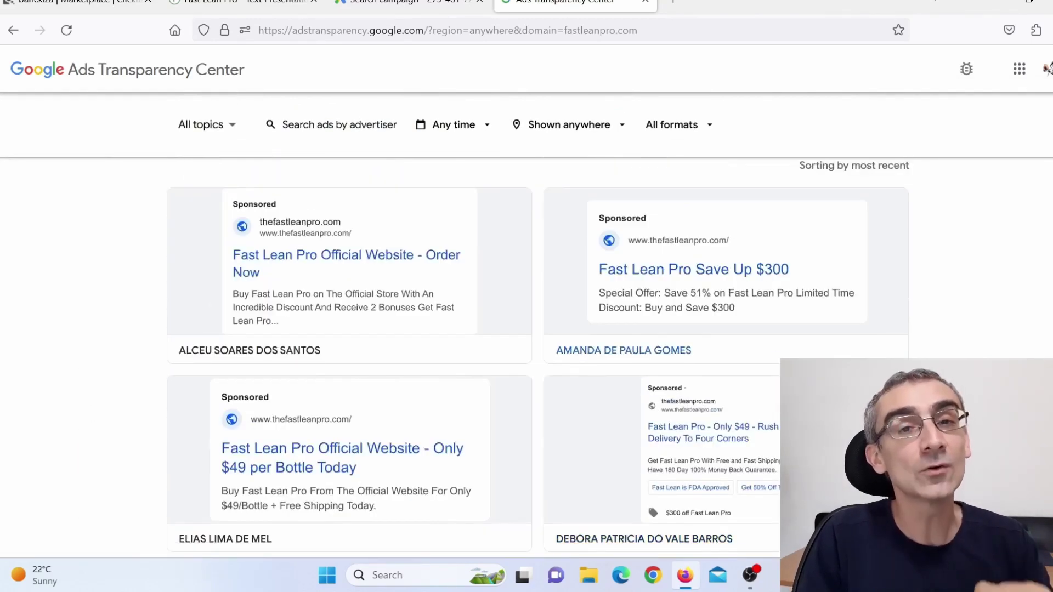
pyautogui.click(217, 10)
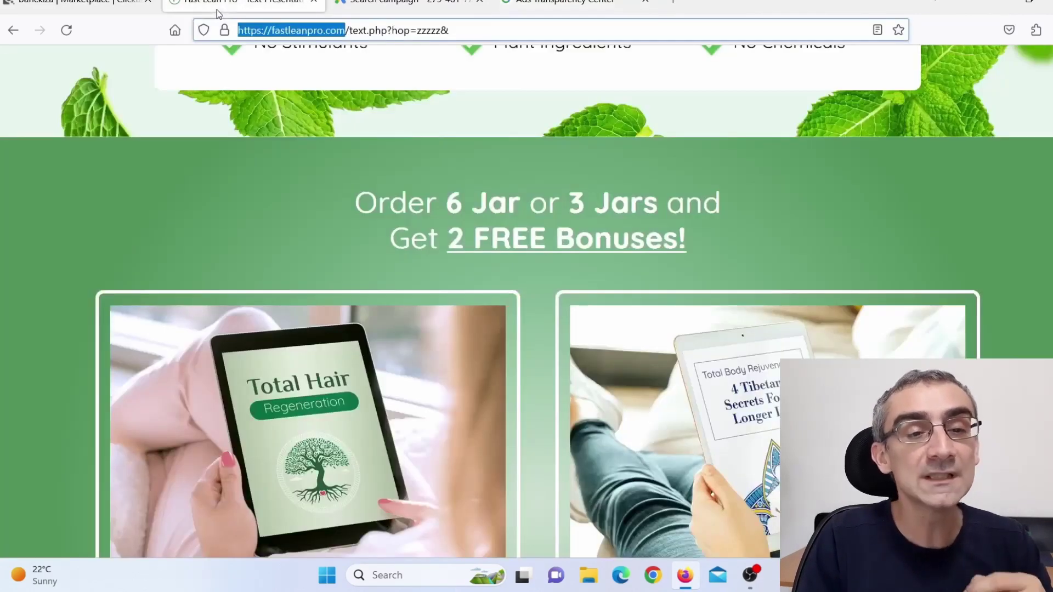
pyautogui.click(550, 6)
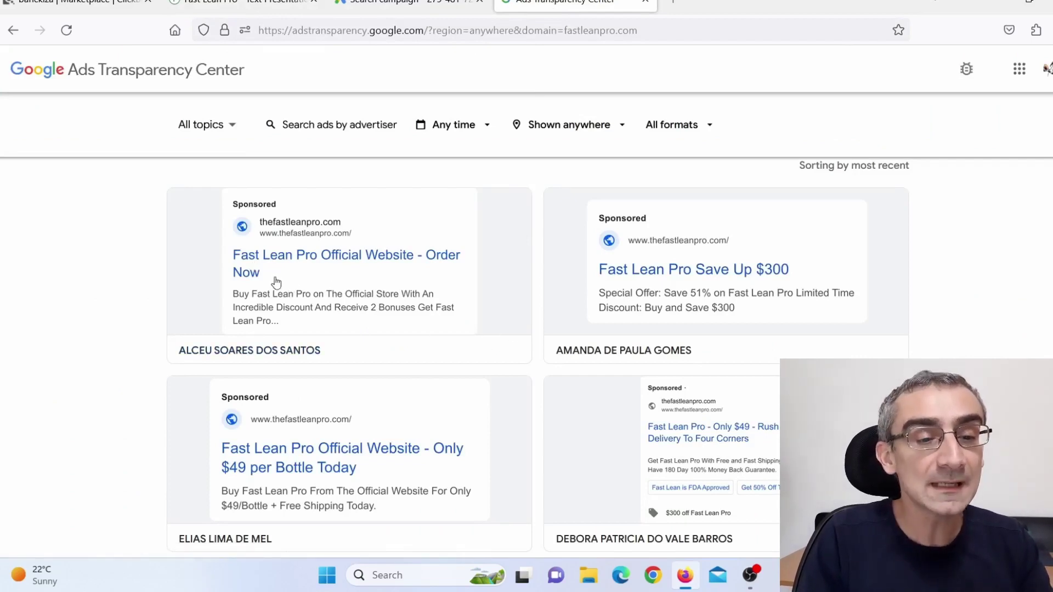
pyautogui.moveTo(272, 278); pyautogui.dragTo(406, 328)
pyautogui.scroll(-3, 542, 379)
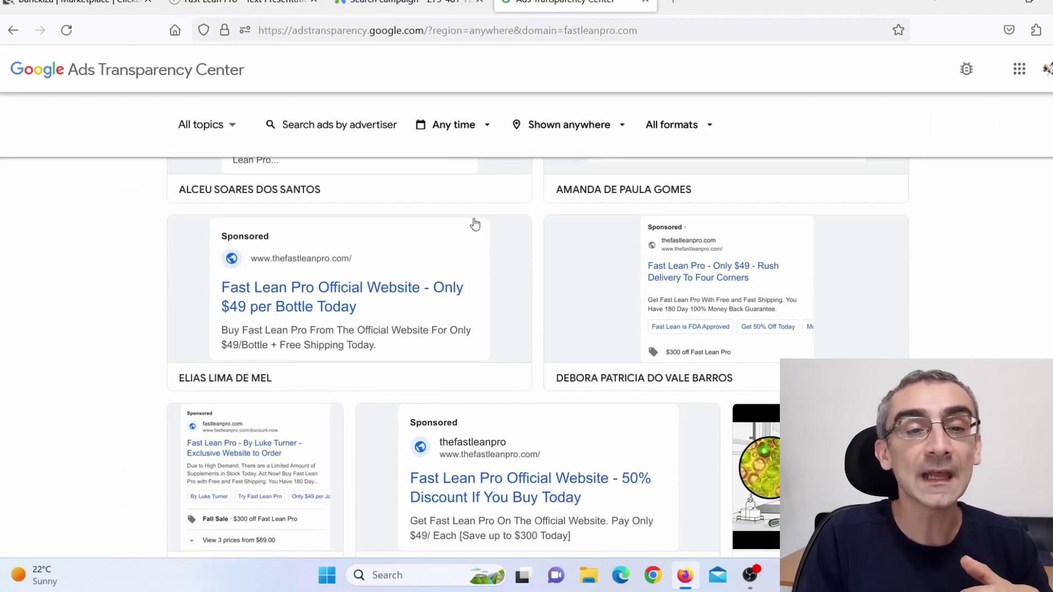
pyautogui.hotkey('ctrl', 'shift', 'Tab')
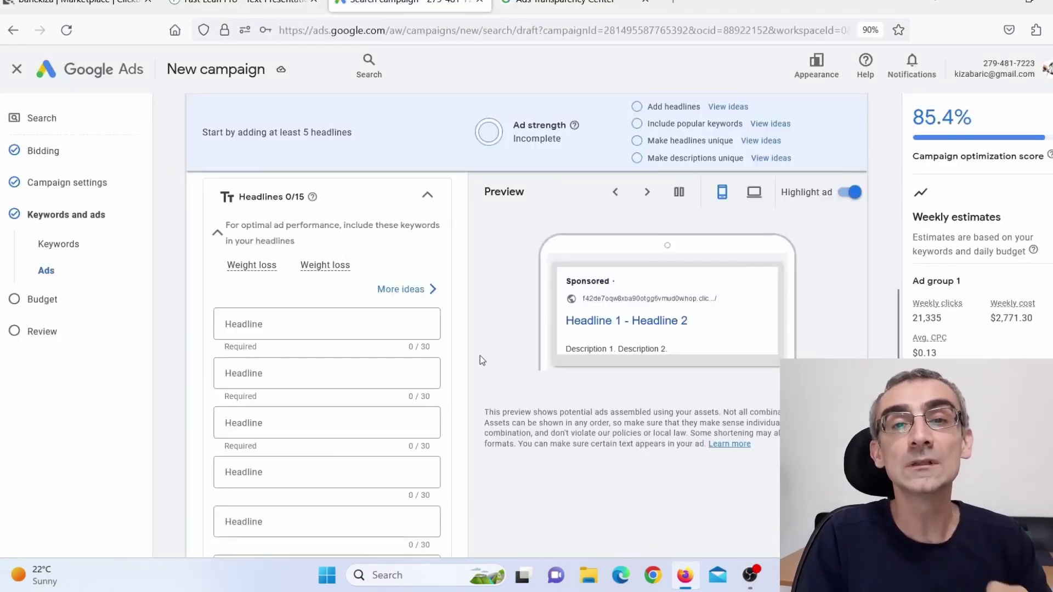
pyautogui.hotkey('ctrl', 'Tab')
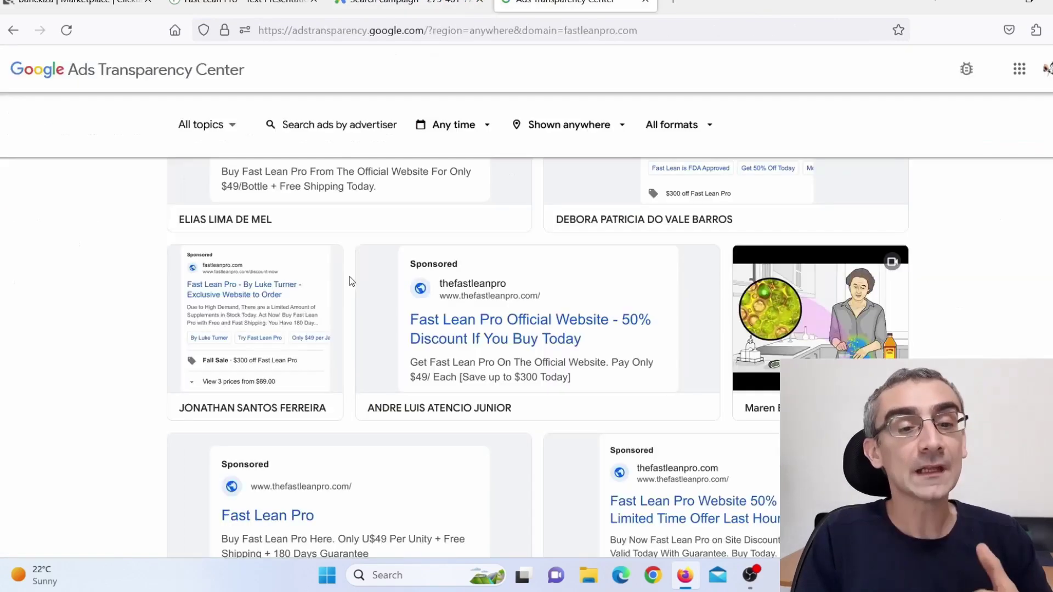
# - Open the details of the "Exclusive Website to Order" Fast Lean Pro ad and examine its headline, description and promotion text
pyautogui.click(277, 294)
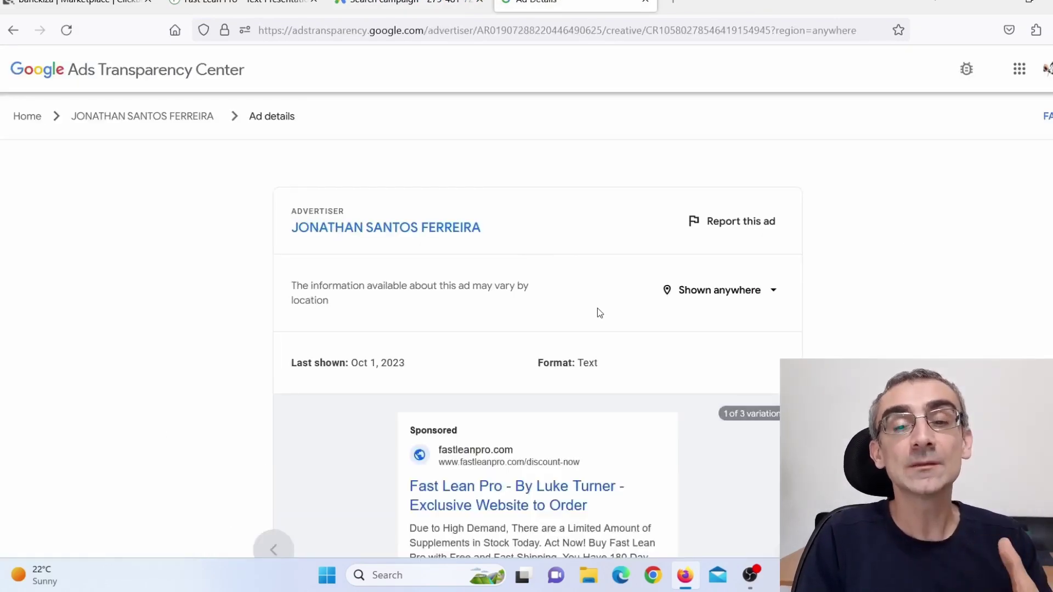
pyautogui.scroll(-6, 599, 311)
pyautogui.scroll(3, 633, 335)
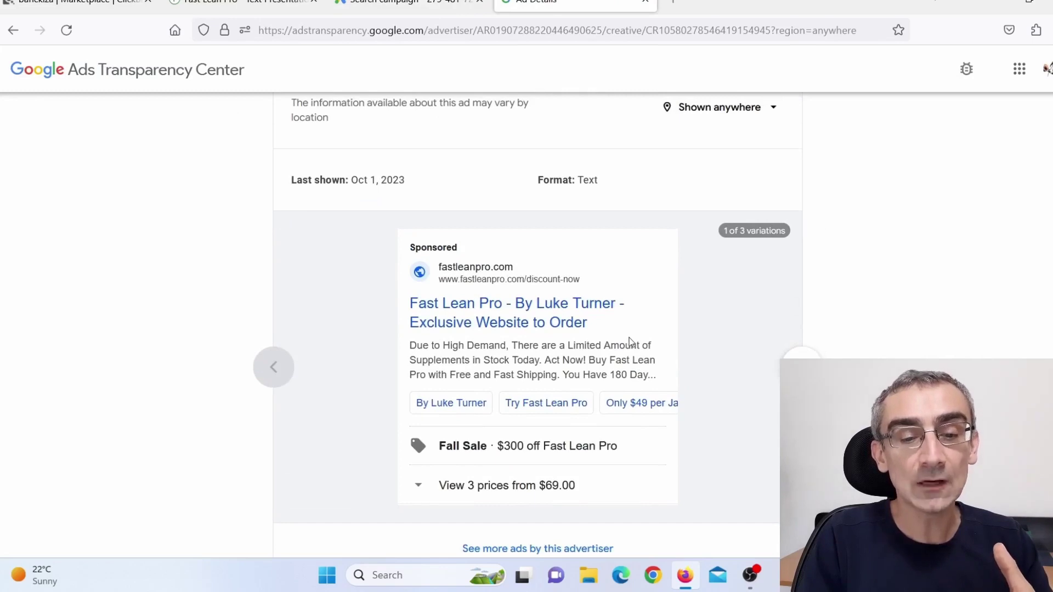
pyautogui.scroll(3, 630, 341)
pyautogui.scroll(-6, 630, 342)
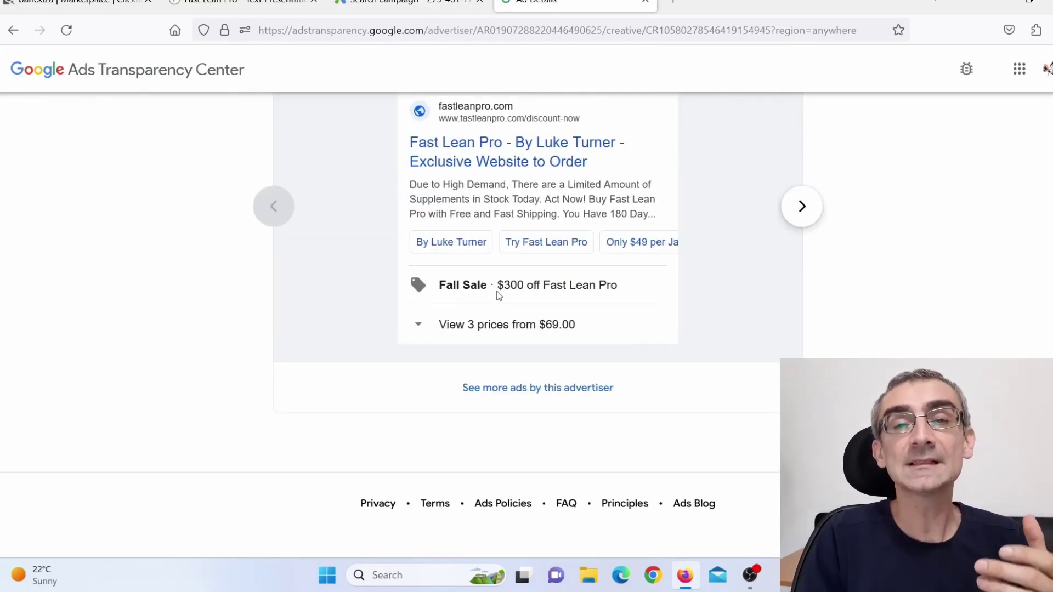
pyautogui.scroll(2, 629, 338)
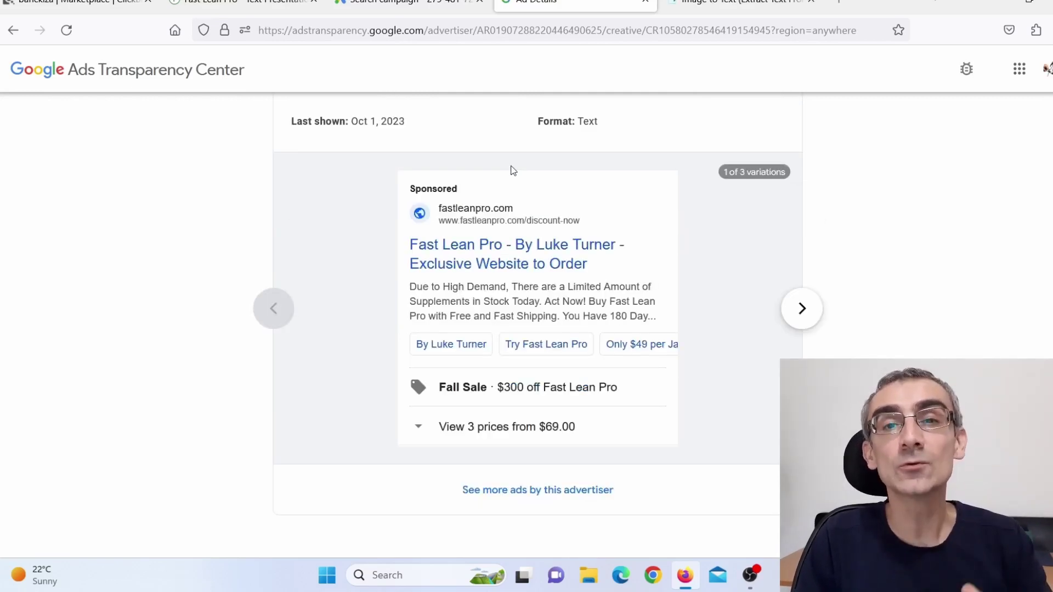
# - Fill the Google ad's three required headlines with Fast Lean Pro plus its creator's name, "Can you fast without fasting?" and "Healthy Weight Loss"
pyautogui.click(406, 4)
pyautogui.click(278, 326)
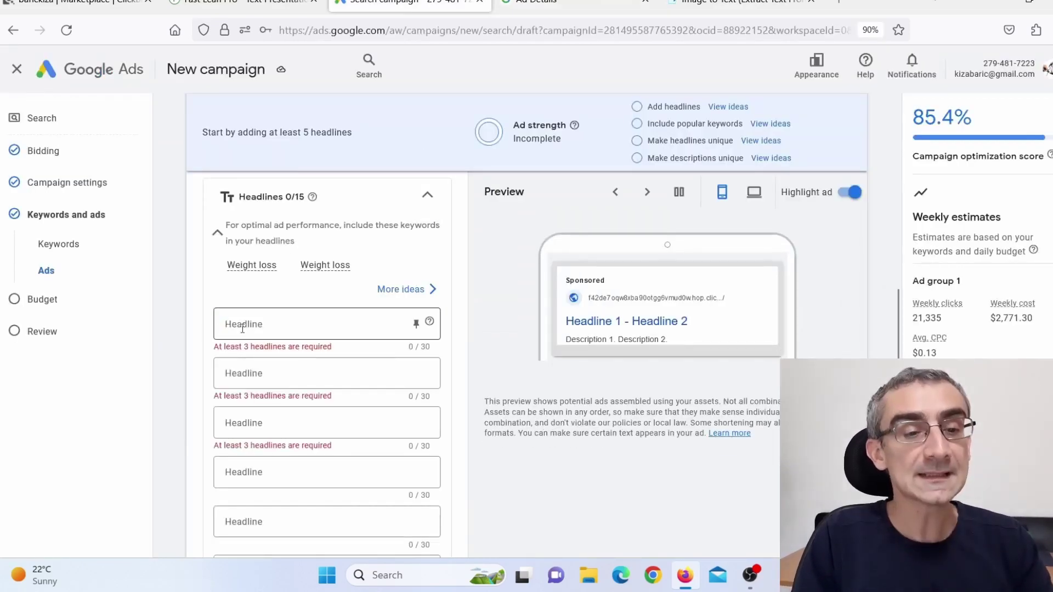
pyautogui.click(243, 328)
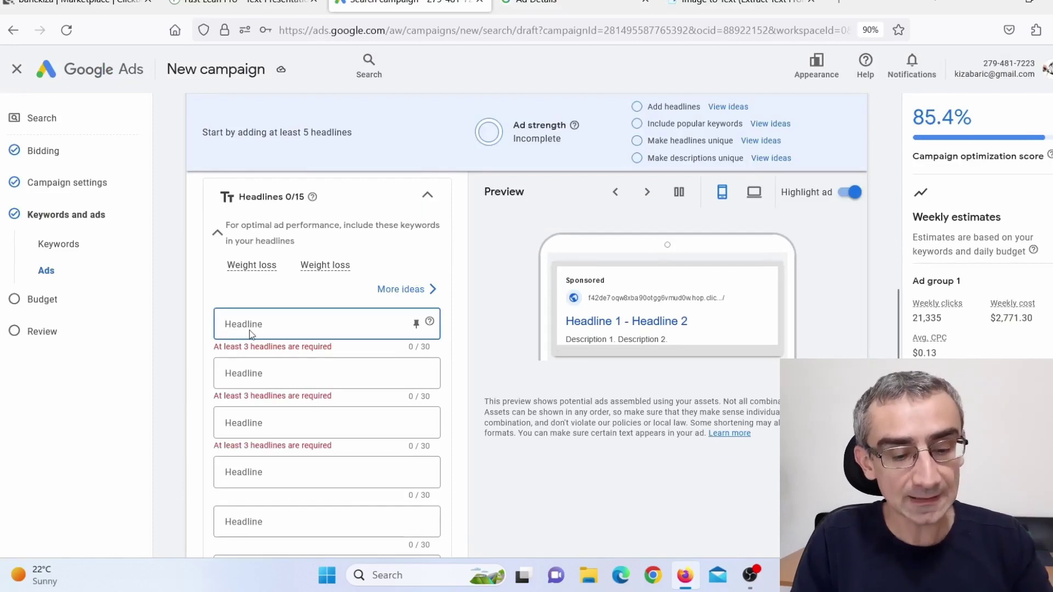
pyautogui.hotkey('ctrl', 'v')
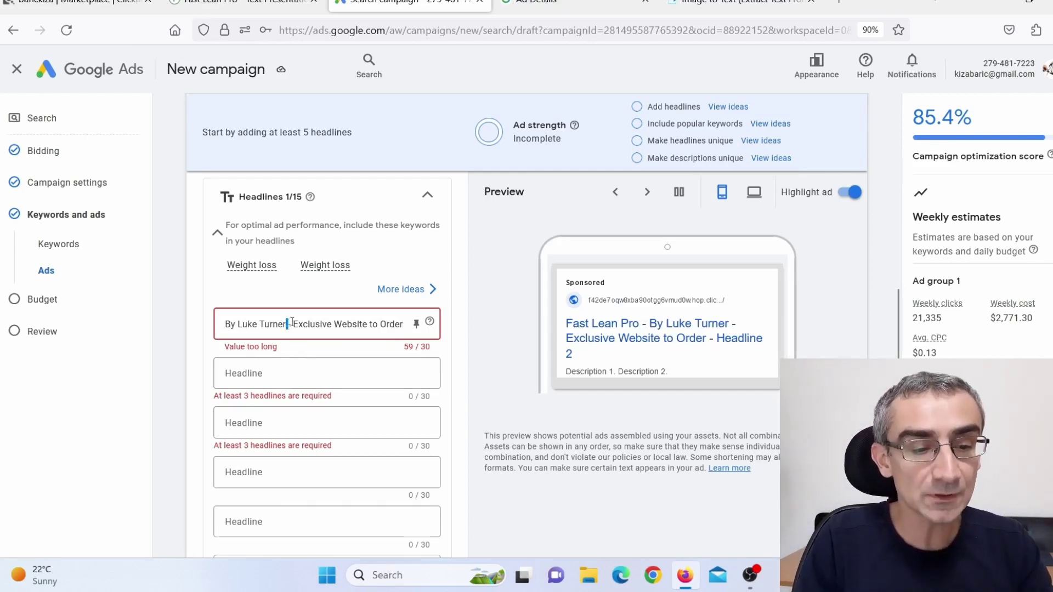
pyautogui.moveTo(291, 322); pyautogui.dragTo(475, 316)
pyautogui.press('BackSpace')
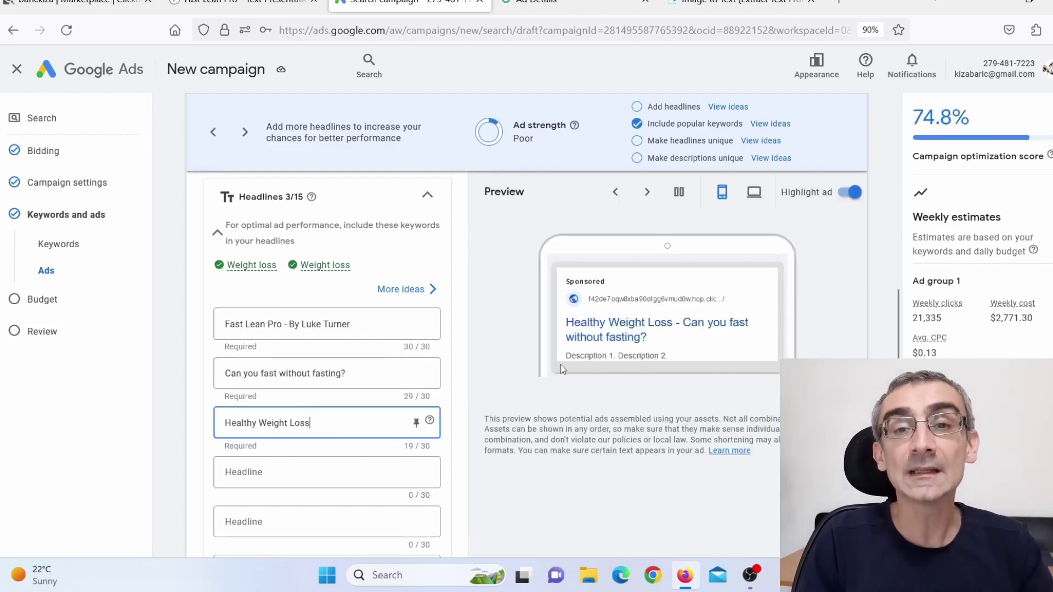
pyautogui.scroll(2, 560, 364)
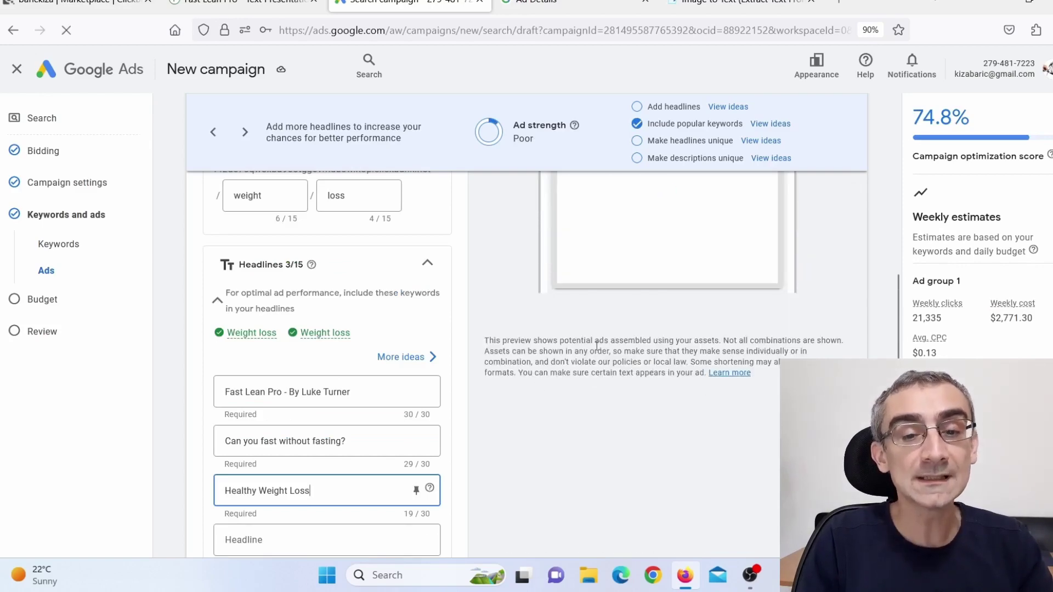
pyautogui.scroll(4, 633, 371)
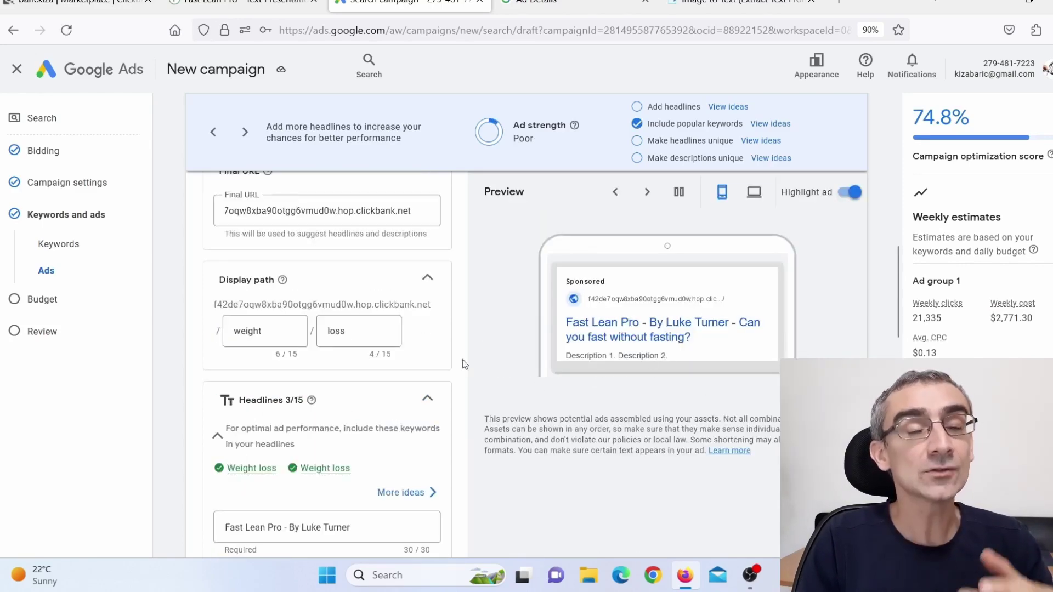
# - Copy the description of the competitor's "Exclusive Website to Order" Fast Lean Pro ad into the ad's first description
pyautogui.scroll(-8, 452, 364)
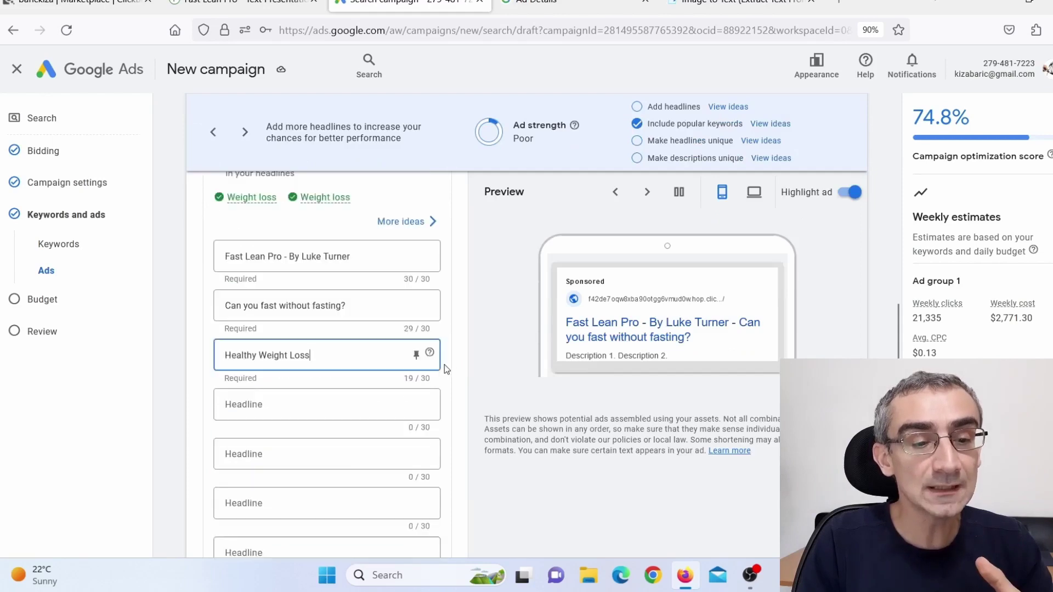
pyautogui.scroll(-10, 444, 364)
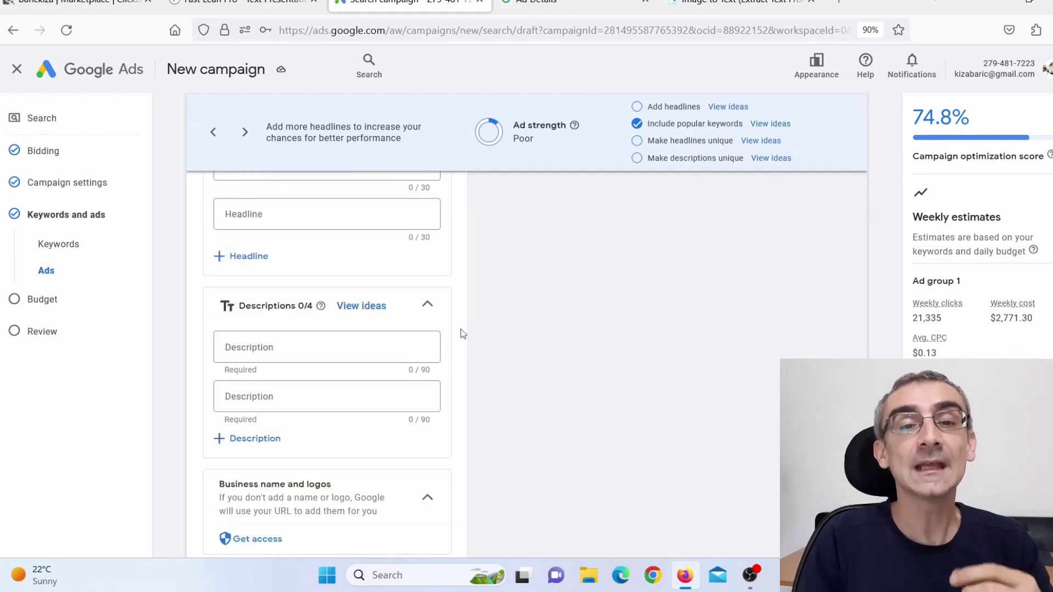
pyautogui.click(570, 4)
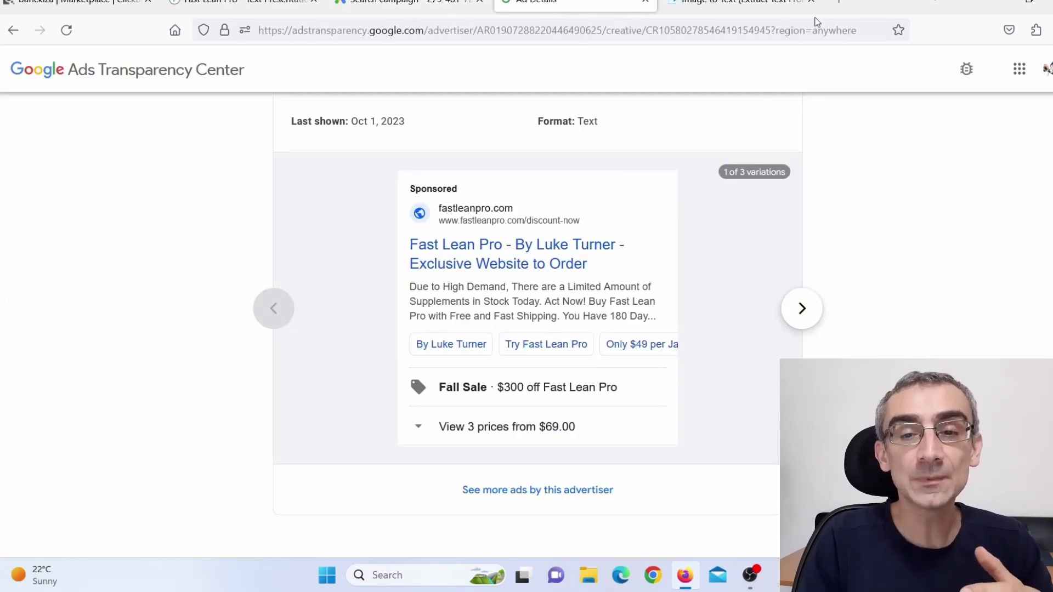
pyautogui.scroll(-2, 425, 296)
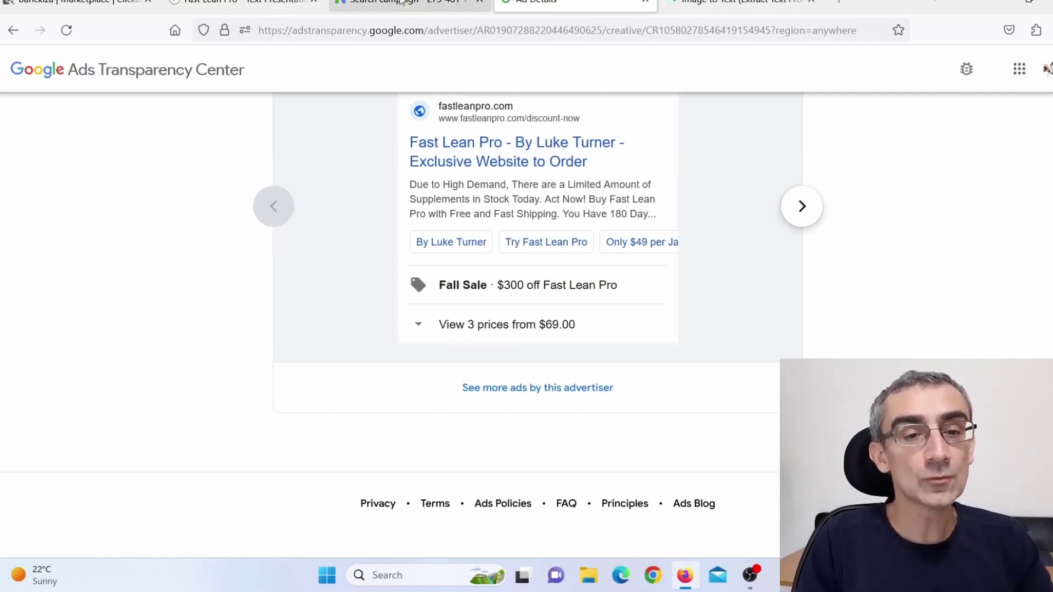
pyautogui.click(401, 3)
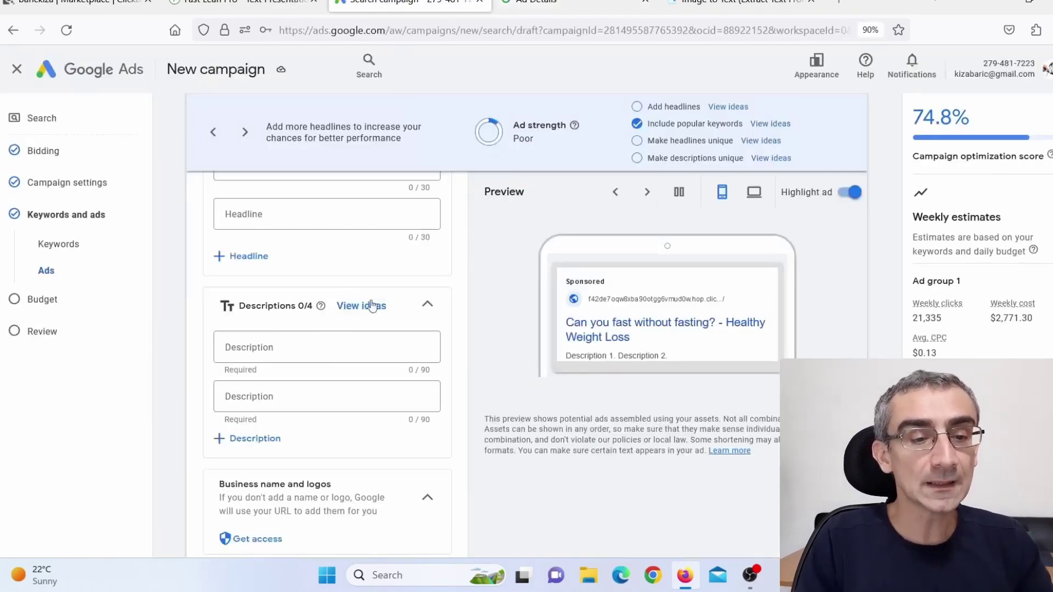
pyautogui.click(310, 352)
pyautogui.hotkey('ctrl', 'v')
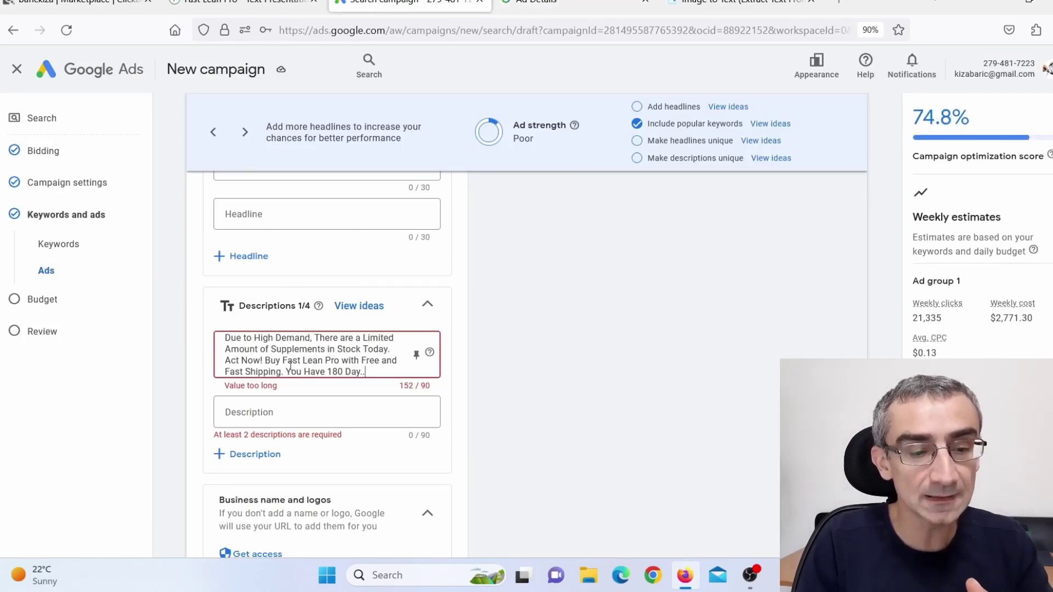
# - Move the text from "Act Now! Buy Fast Lean Pro" through "You Have 180 Day.." out of the first description into the second description
pyautogui.moveTo(367, 366); pyautogui.dragTo(224, 364)
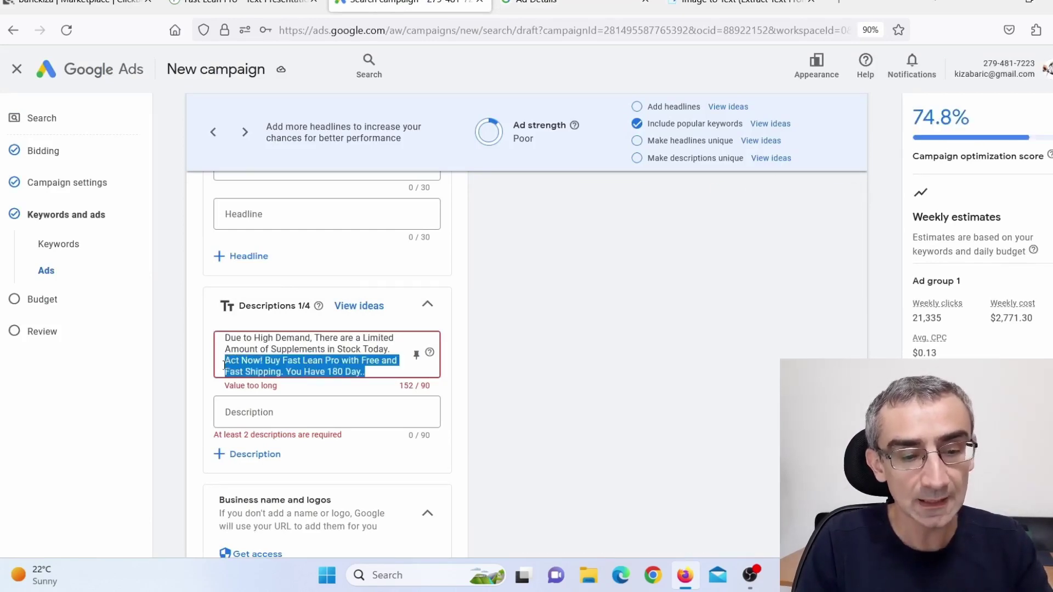
pyautogui.rightClick(241, 362)
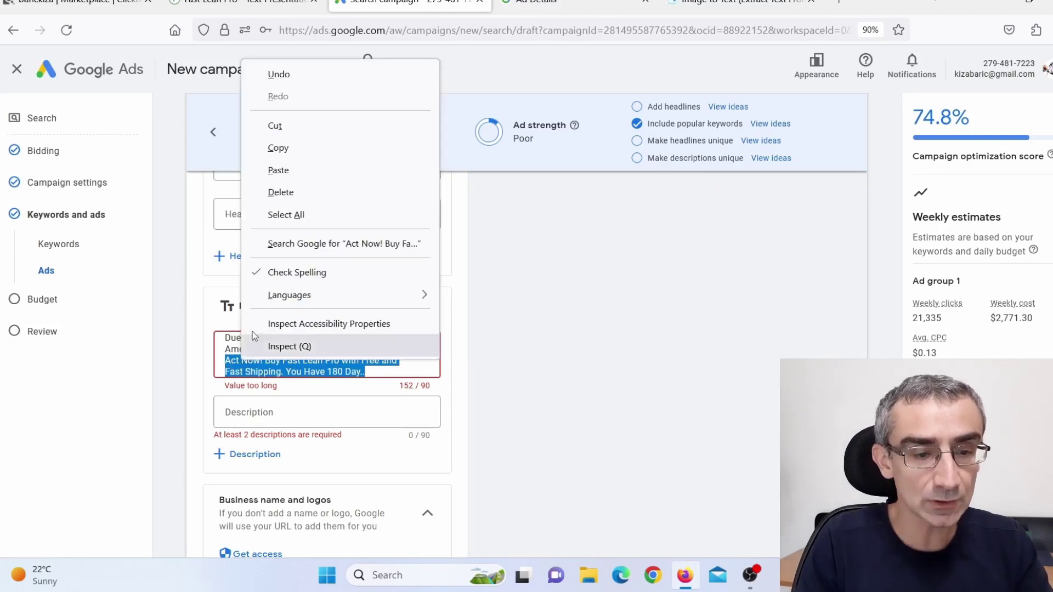
pyautogui.click(283, 126)
pyautogui.click(274, 404)
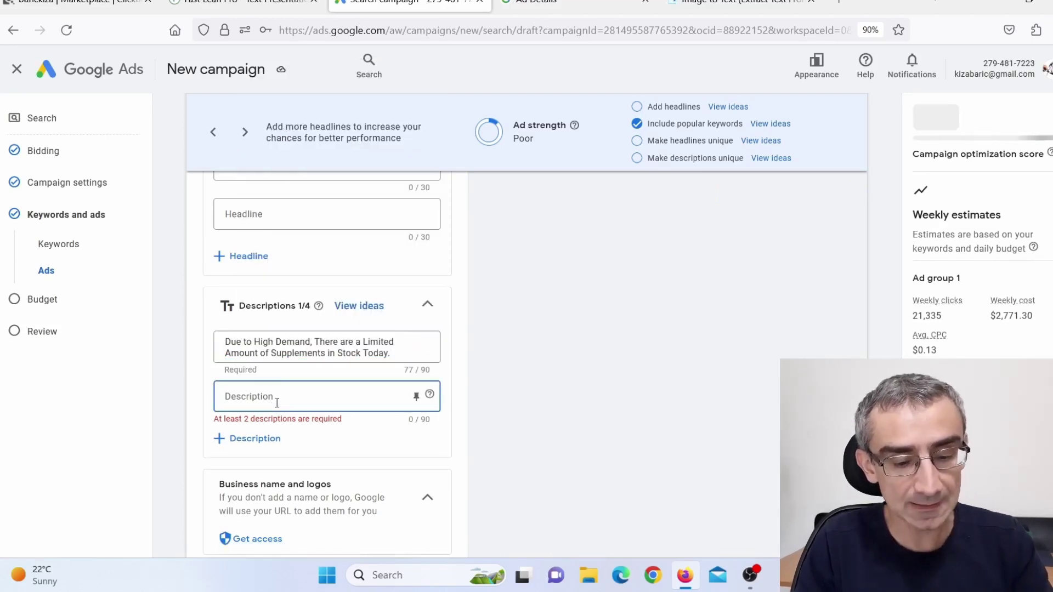
pyautogui.hotkey('ctrl', 'v')
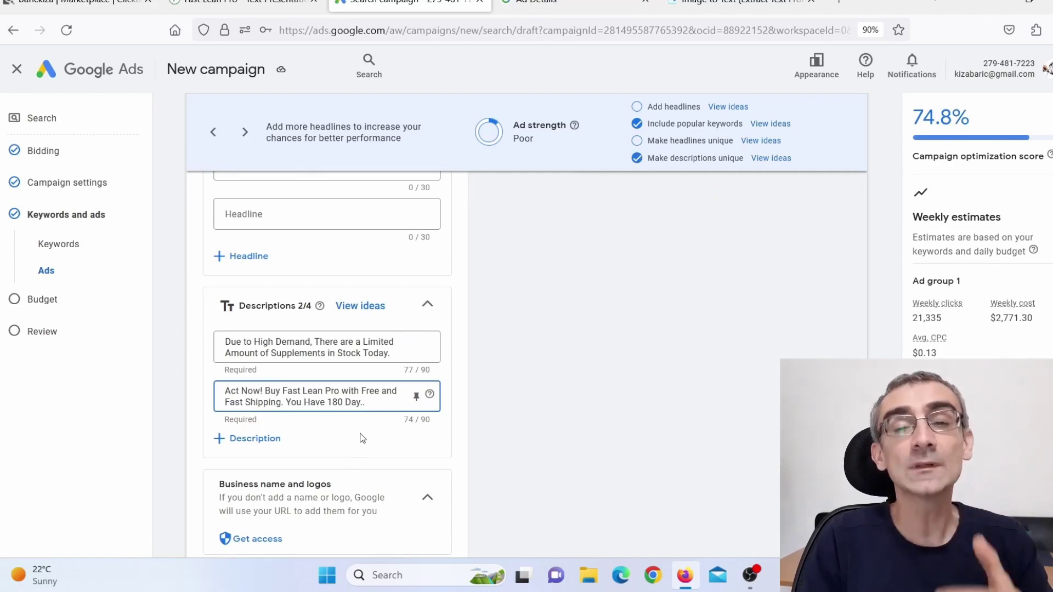
# - Compare the ad preview with the competitor's ad, and view the format filter options on the Ads Transparency Center home page
pyautogui.scroll(10, 712, 472)
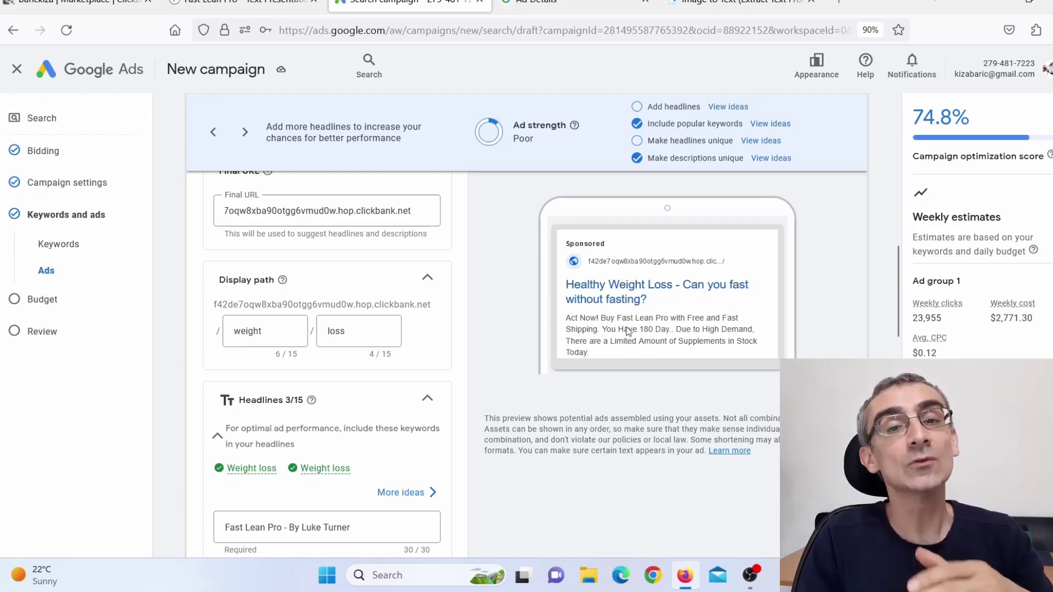
pyautogui.hotkey('ctrl', 'Tab')
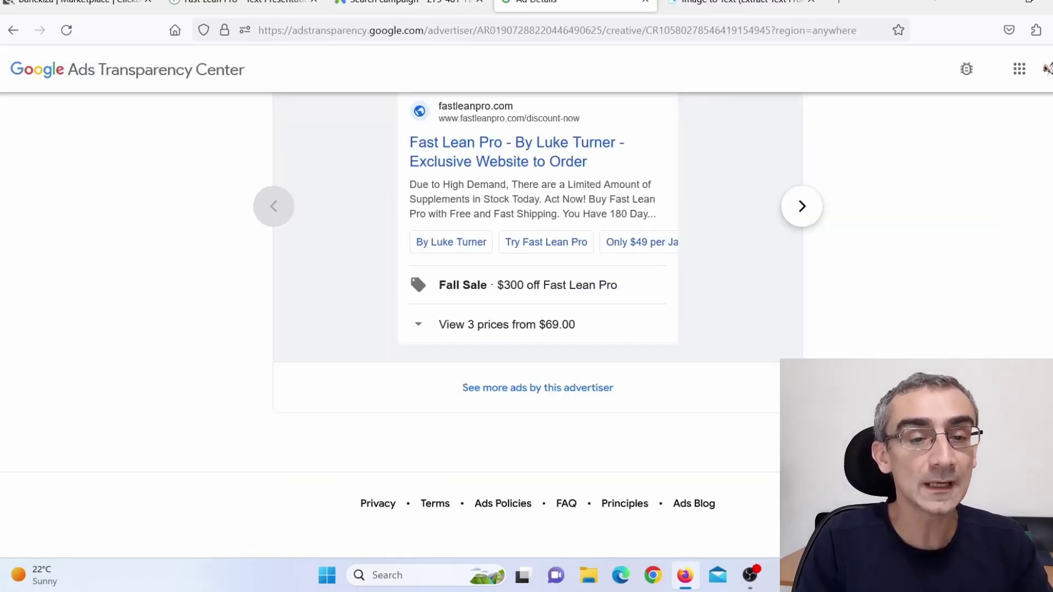
pyautogui.hotkey('ctrl', 'shift', 'Tab')
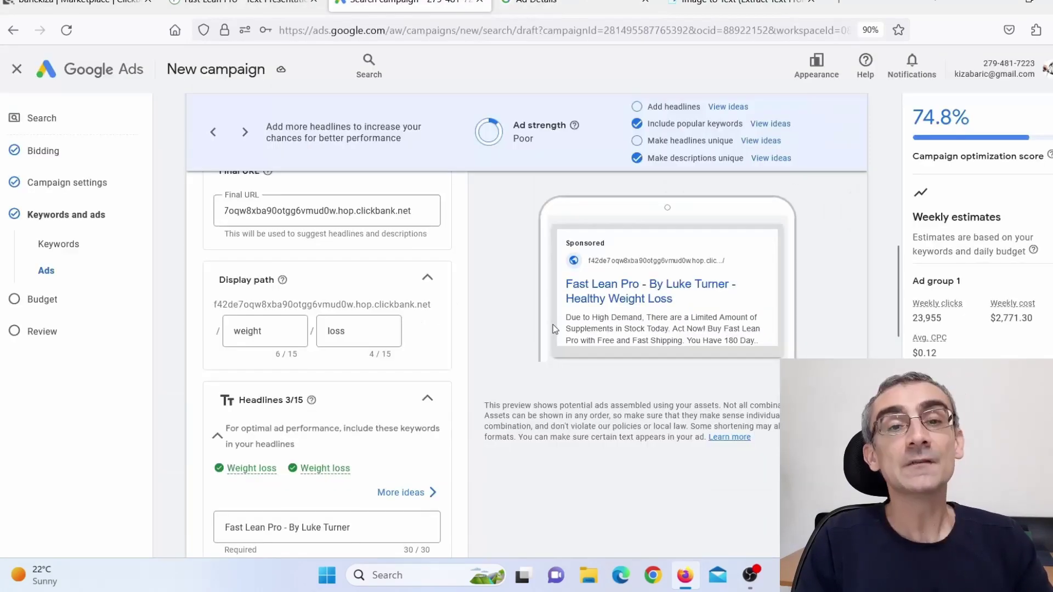
pyautogui.click(535, 7)
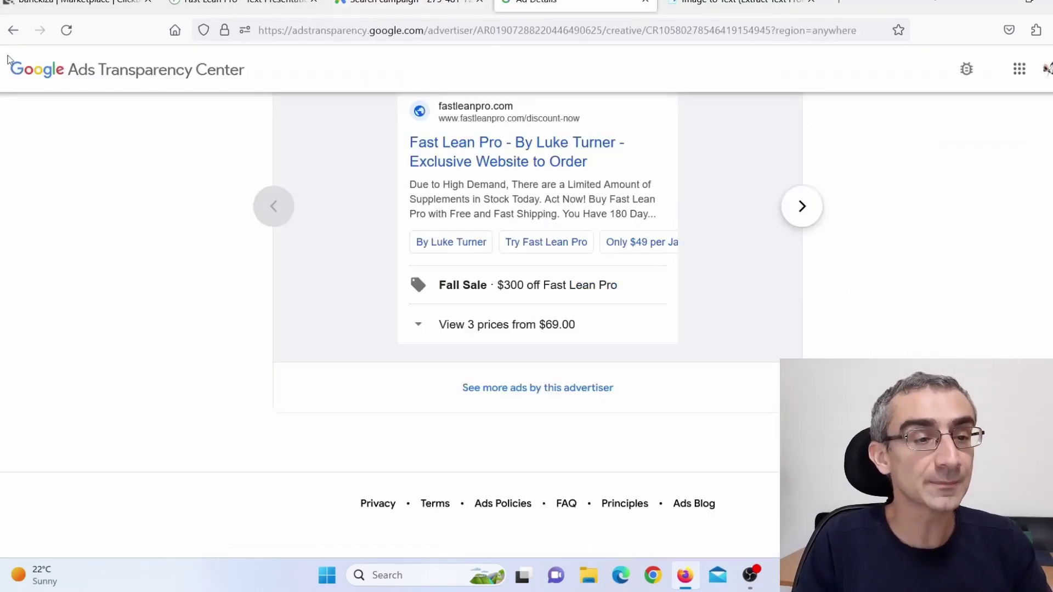
pyautogui.click(12, 30)
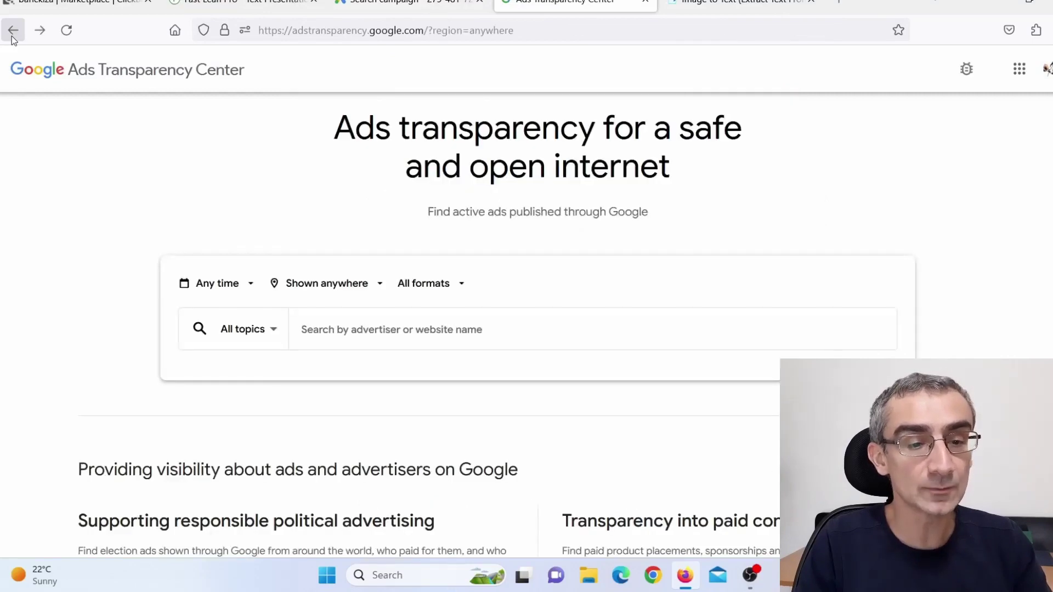
pyautogui.click(455, 285)
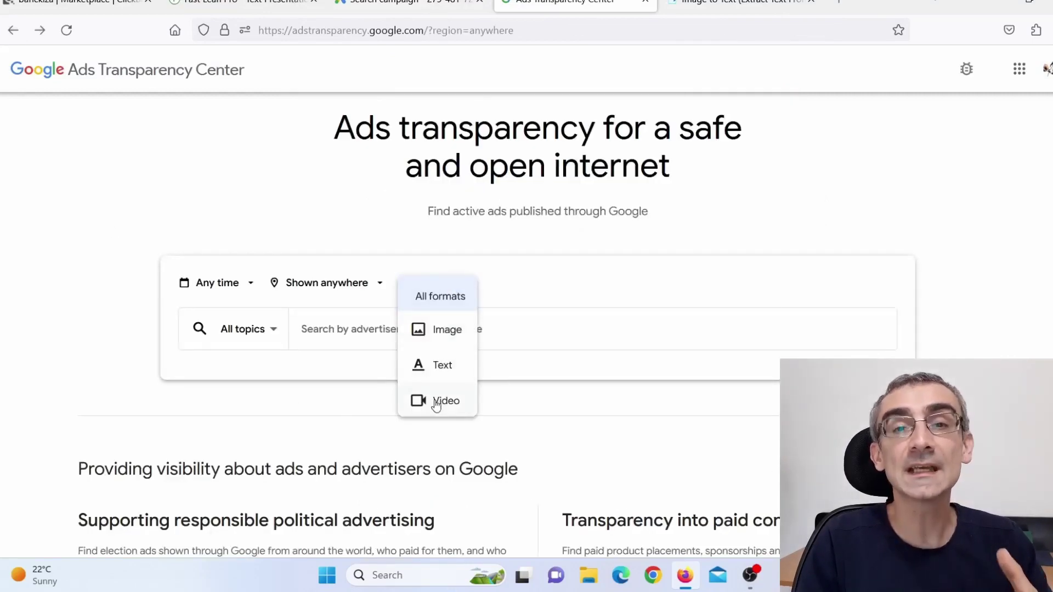
# - Leave the optional sitelinks and callouts empty and continue from the campaign's ads to the budget settings
pyautogui.click(408, 3)
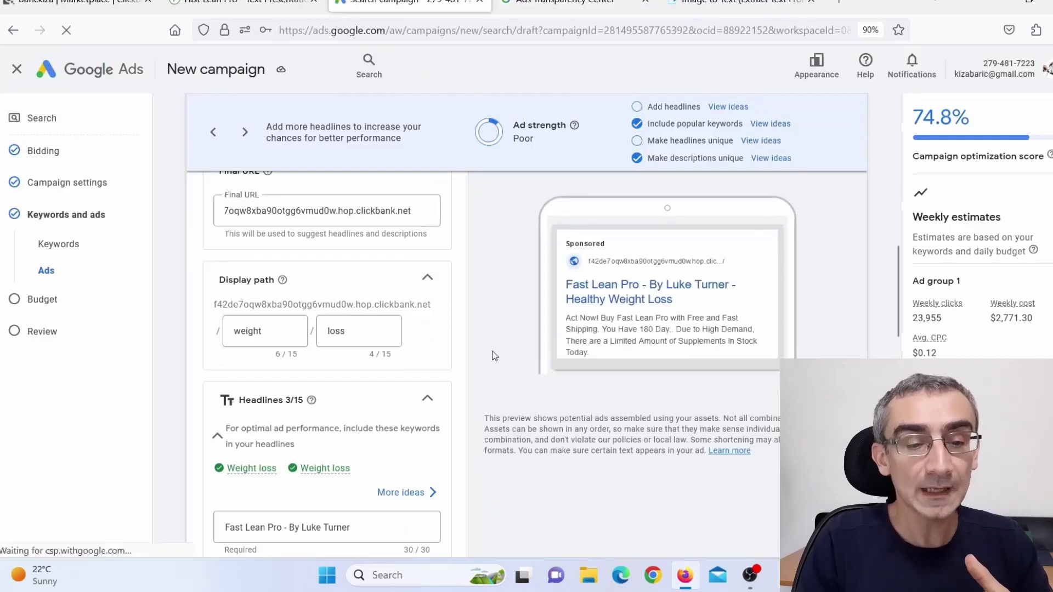
pyautogui.scroll(-9, 474, 374)
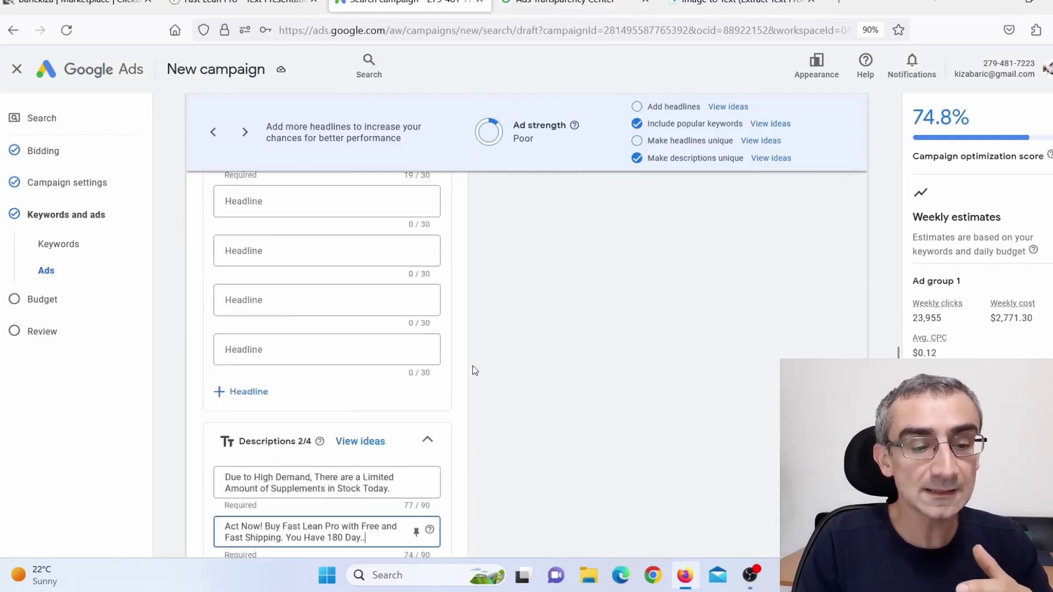
pyautogui.scroll(-5, 475, 370)
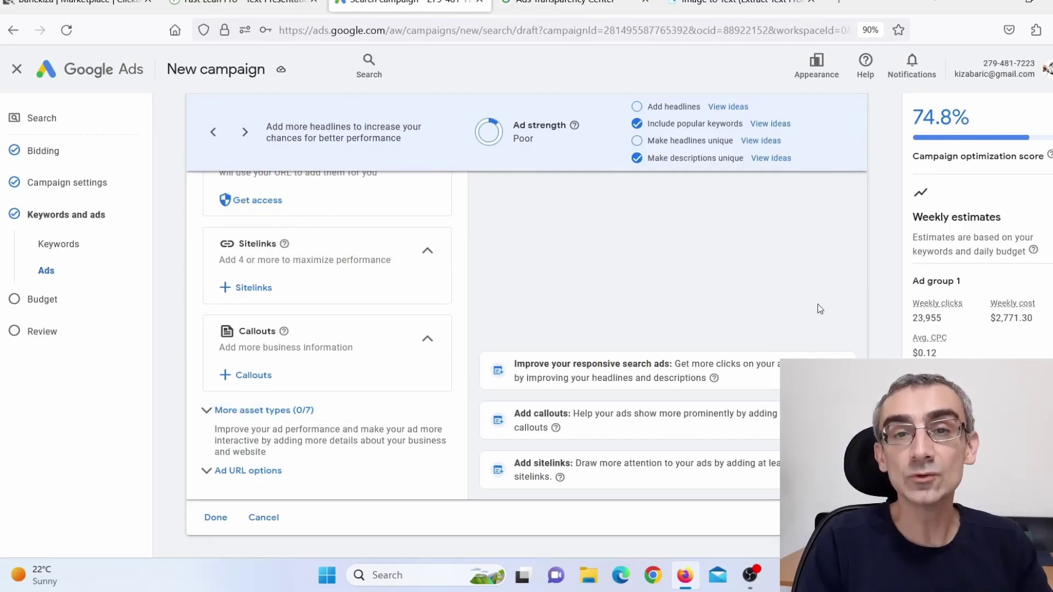
pyautogui.scroll(-1, 820, 309)
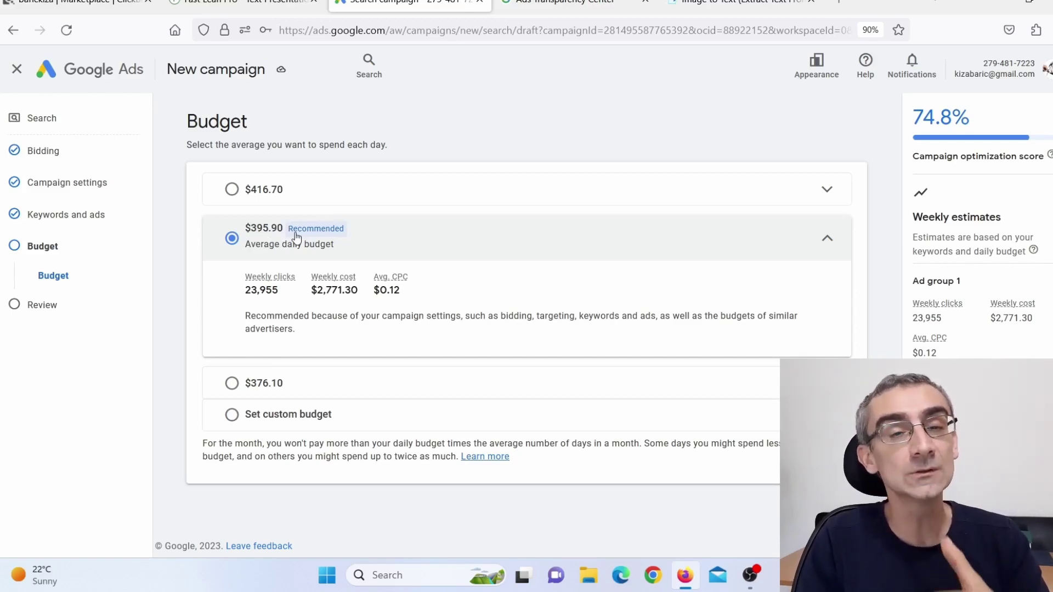
# - Keep the recommended average daily budget of $395.90 and continue to the campaign review
pyautogui.click(244, 3)
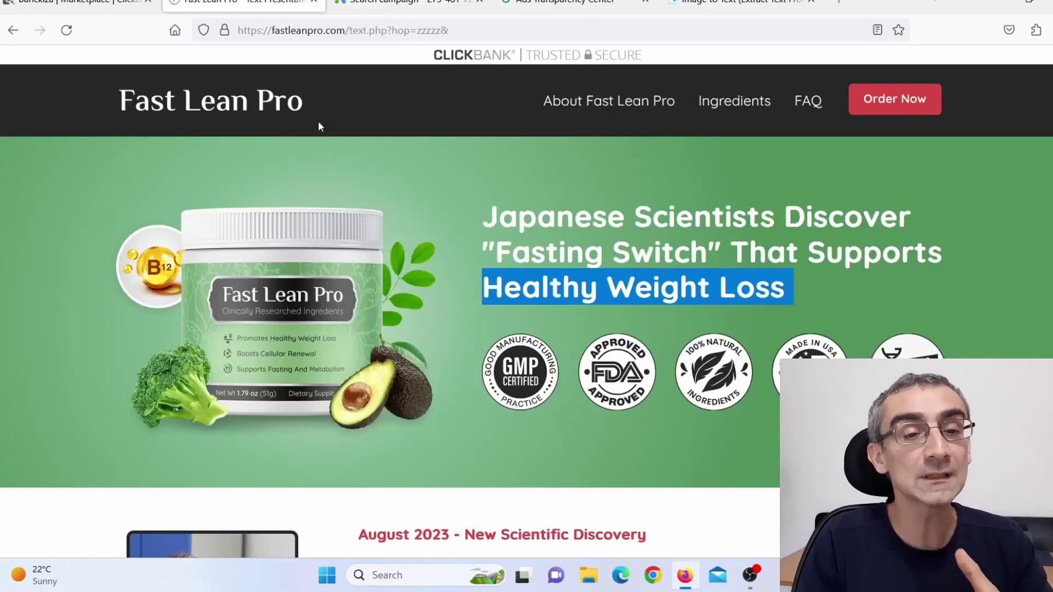
pyautogui.click(408, 3)
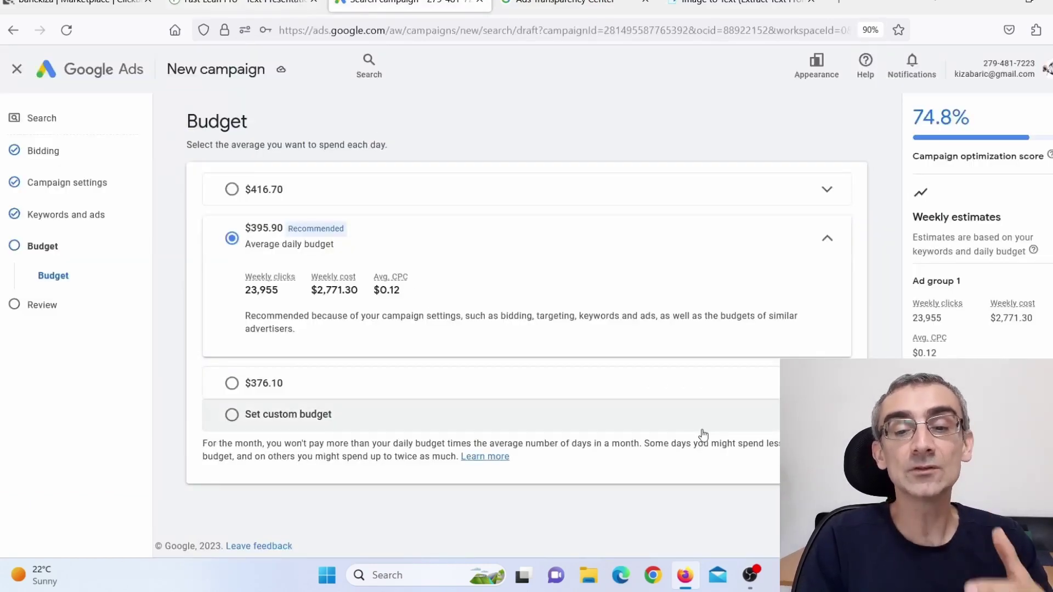
pyautogui.click(845, 509)
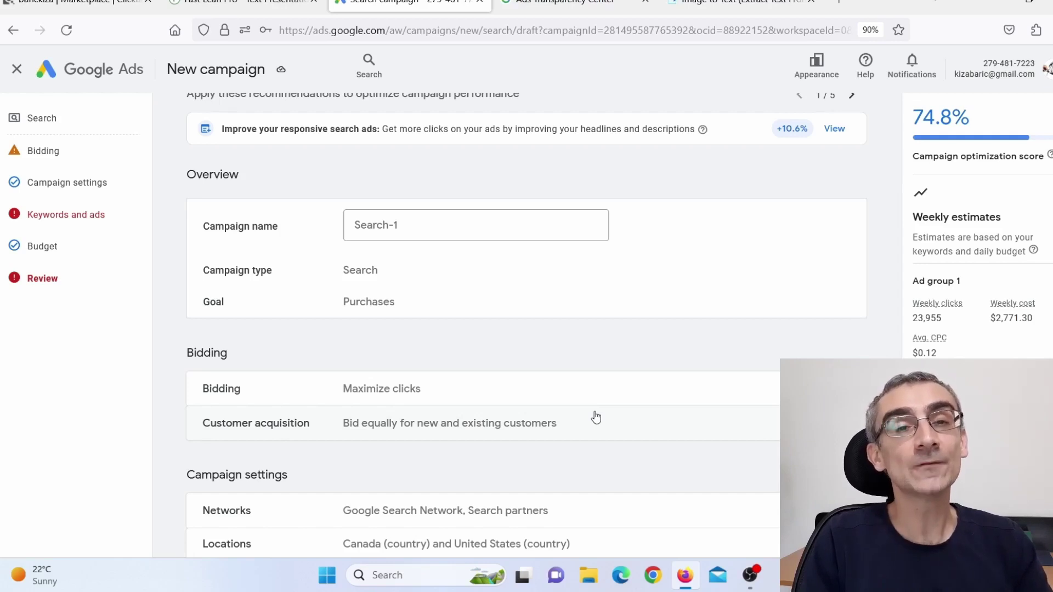
# - Examine the Fast Lean Pro sales page and the offer's average earnings per conversion in the ClickBank marketplace
pyautogui.hotkey('ctrl', 'shift', 'Tab')
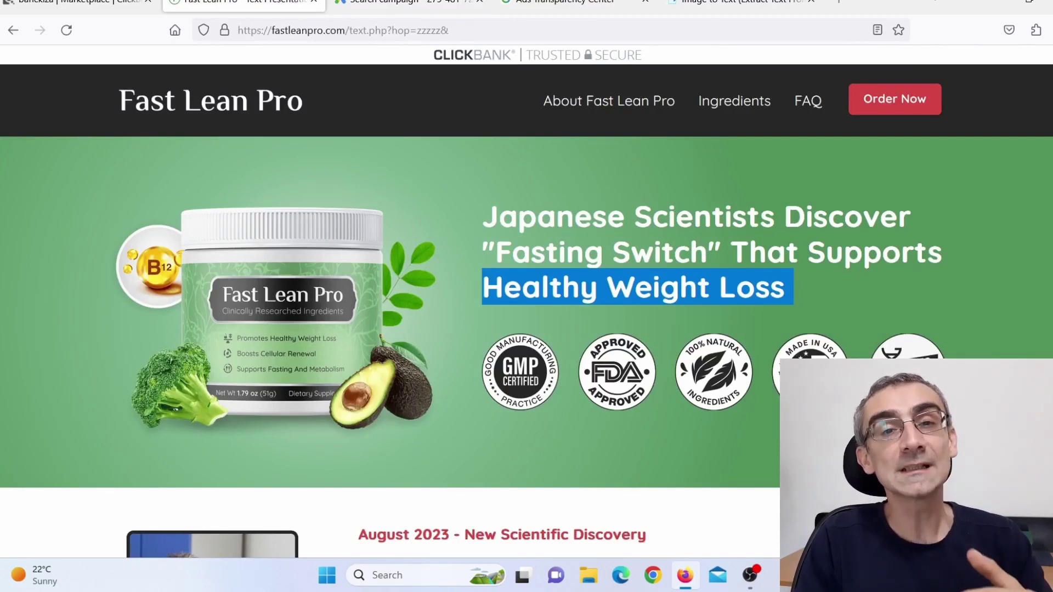
pyautogui.scroll(-15, 728, 232)
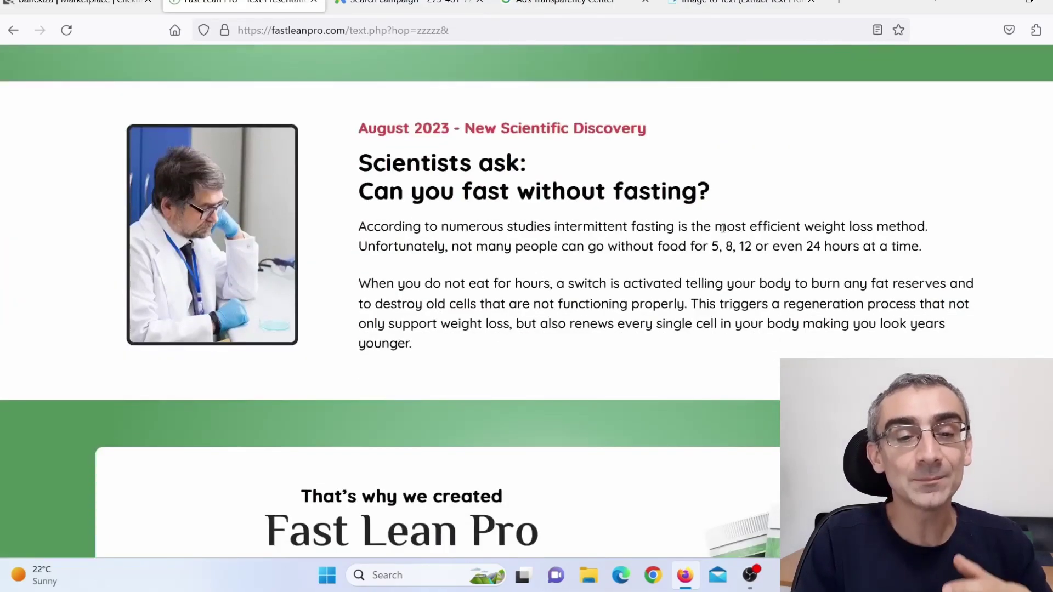
pyautogui.scroll(-10, 728, 229)
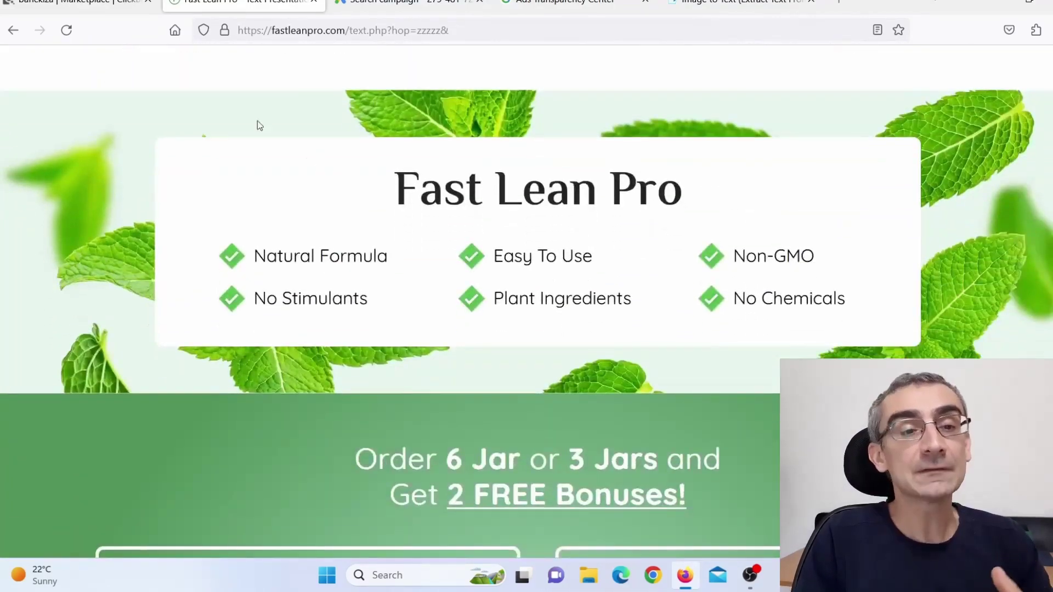
pyautogui.click(110, 3)
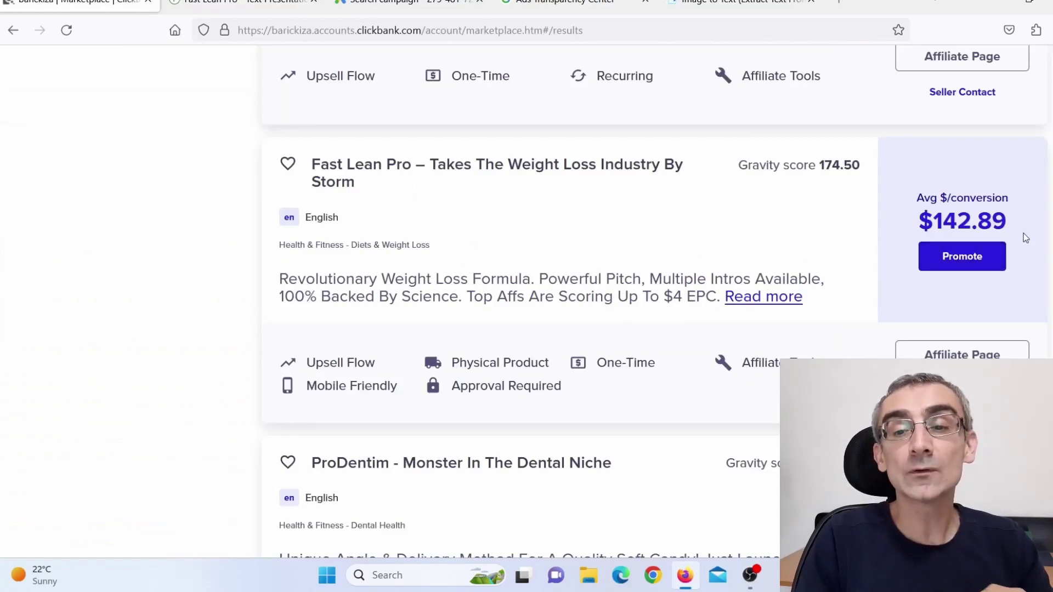
pyautogui.moveTo(1020, 228); pyautogui.dragTo(917, 222)
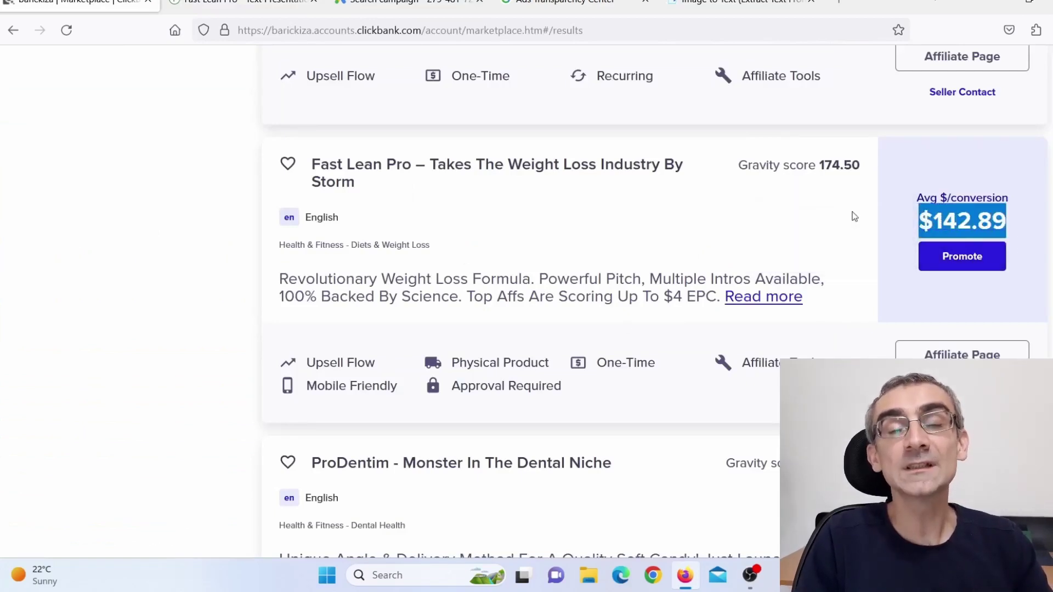